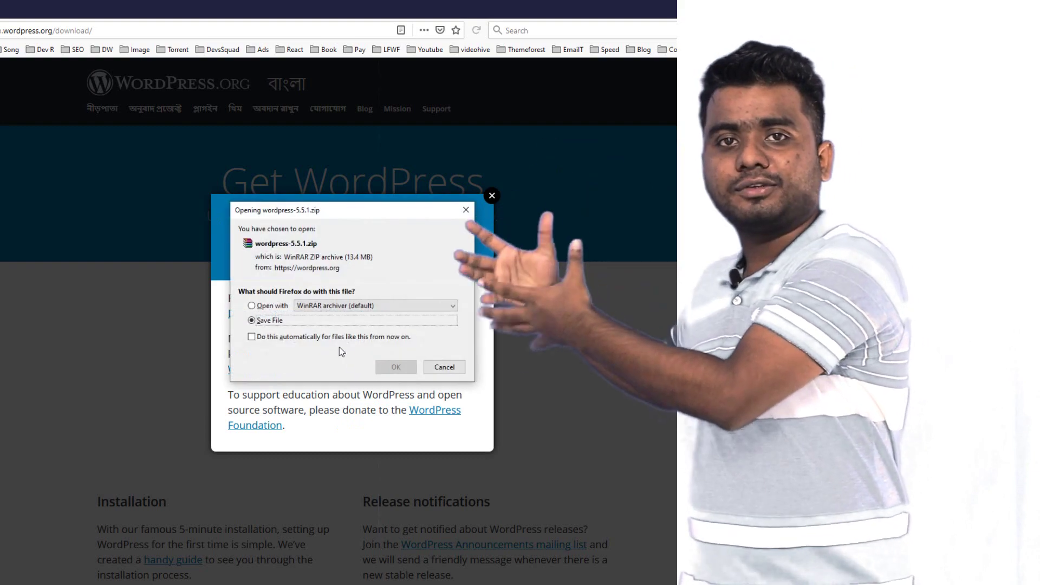
# Save the zip, then download WordPress 5.5.1 from wordpress.org's Get WordPress page
pyautogui.click(394, 364)
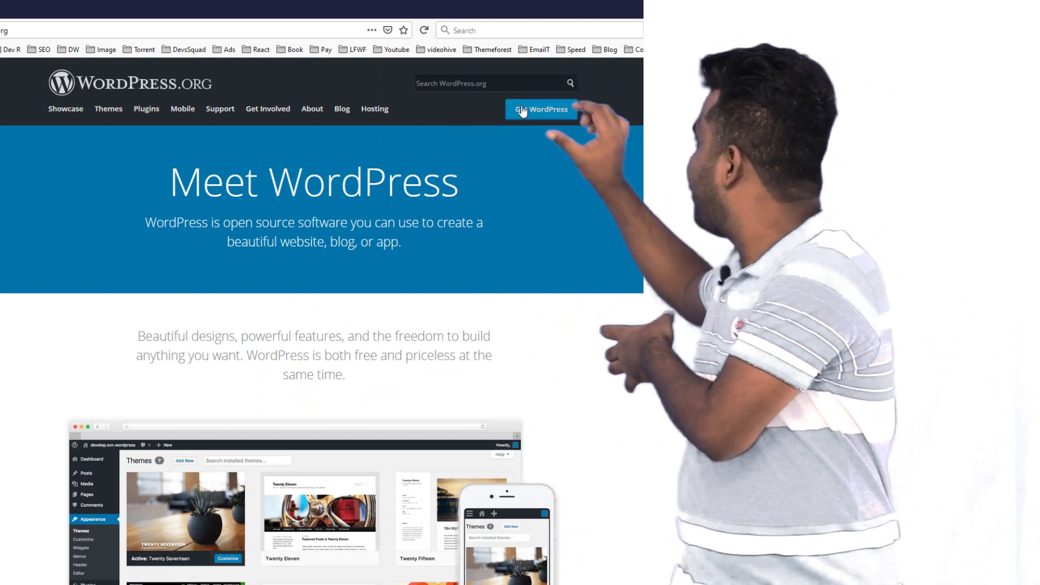
pyautogui.click(541, 111)
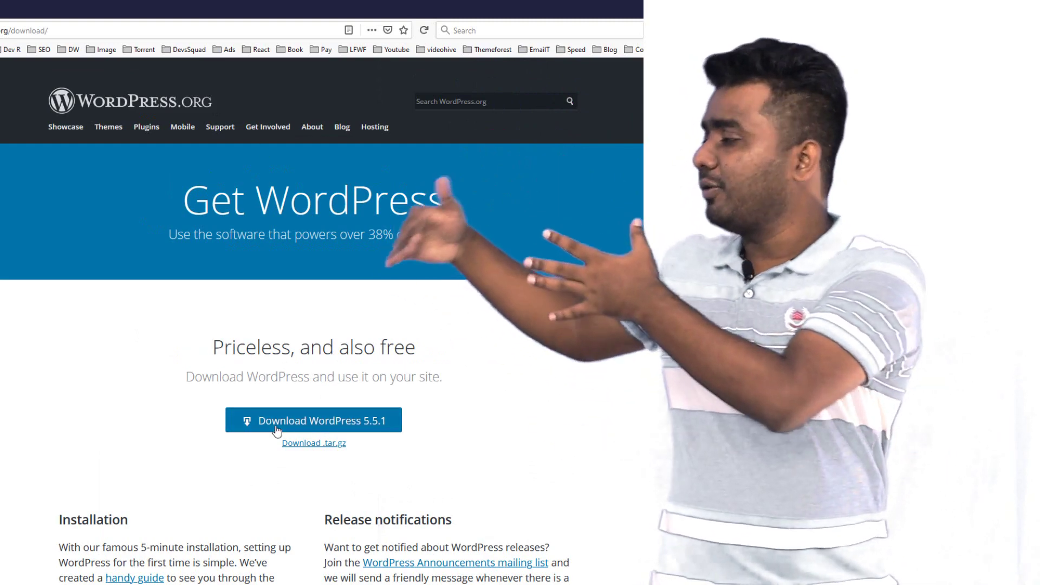
pyautogui.click(386, 421)
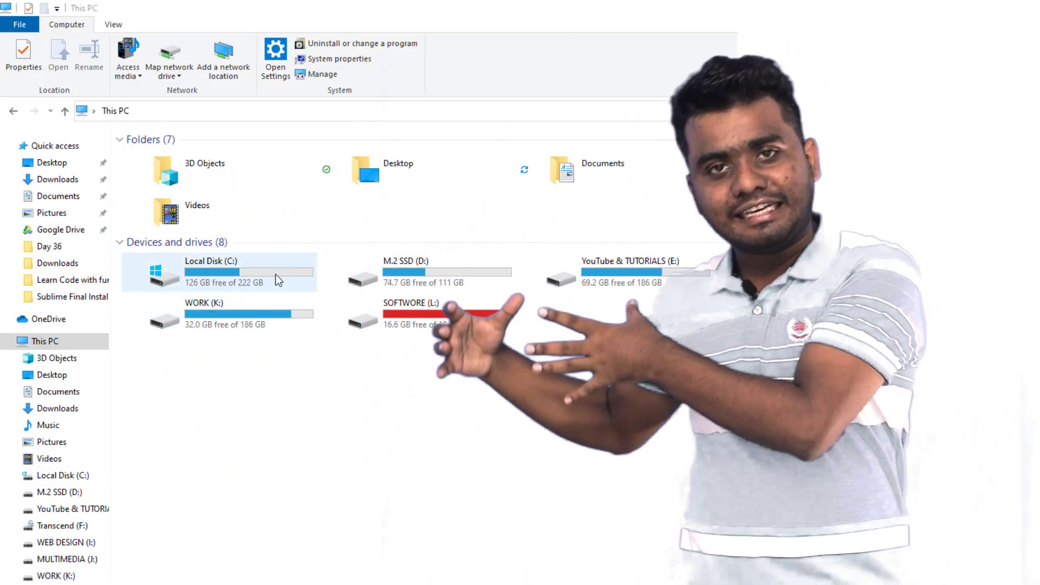
# Browse to the htdocs folder in D:\XAMPP, after first checking the XAMPP folder on C:
pyautogui.doubleClick(275, 274)
pyautogui.click(154, 289)
pyautogui.doubleClick(154, 291)
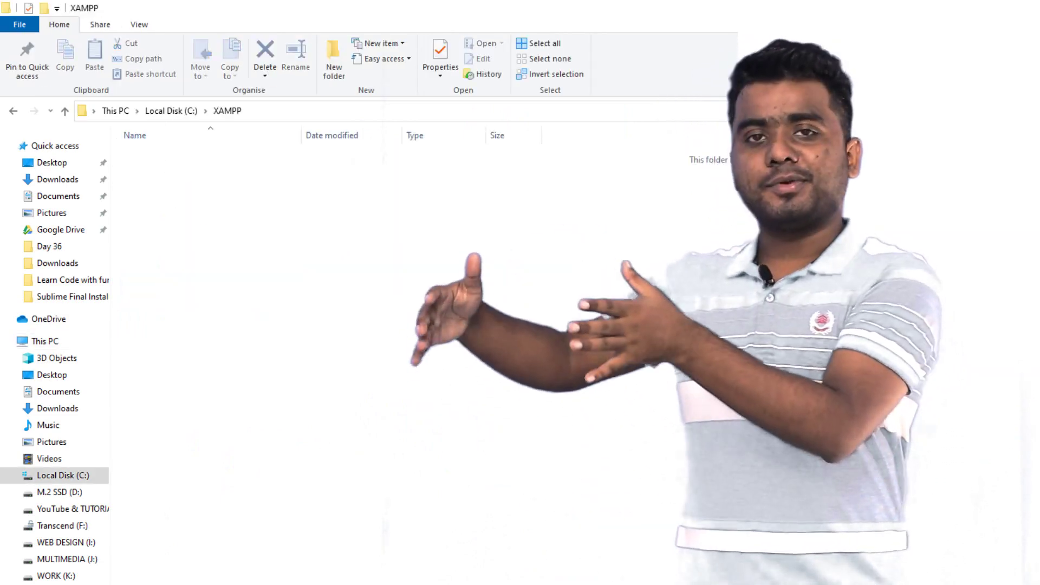
pyautogui.hotkey('alt', 'Left')
pyautogui.hotkey('alt', 'Left')
pyautogui.doubleClick(415, 276)
pyautogui.doubleClick(170, 216)
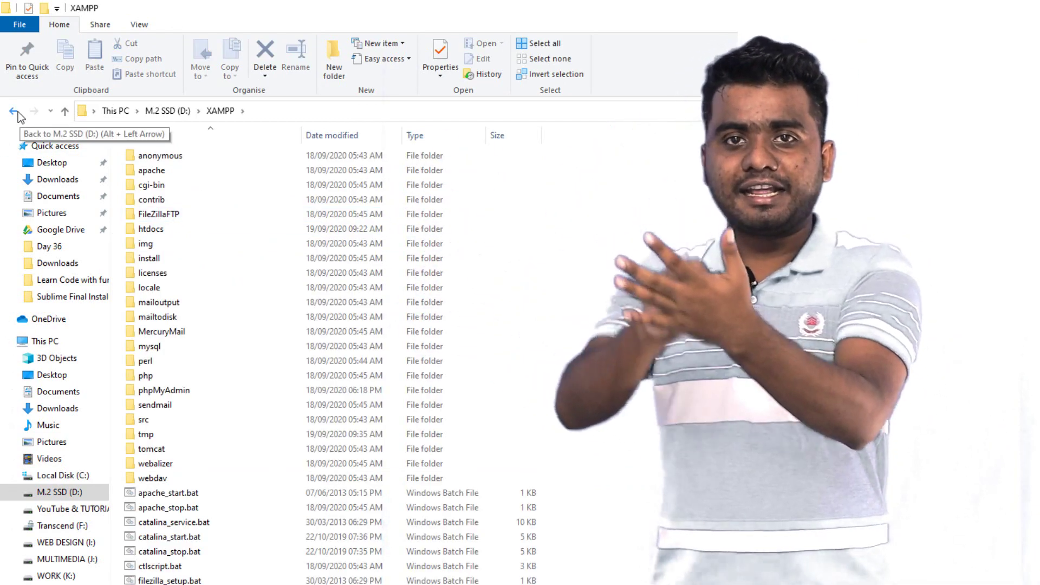
pyautogui.click(13, 112)
pyautogui.press('Return')
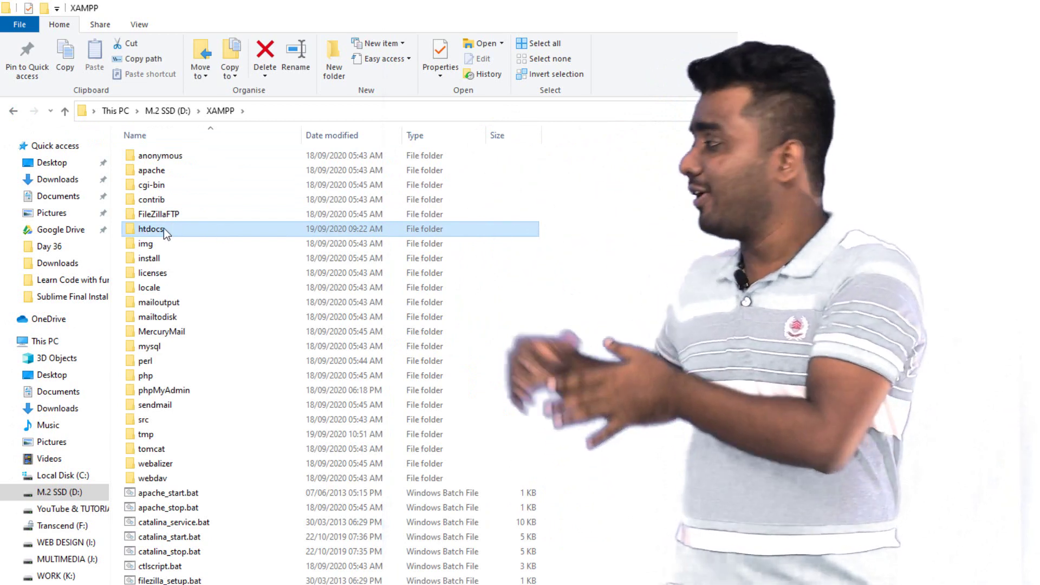
pyautogui.doubleClick(165, 229)
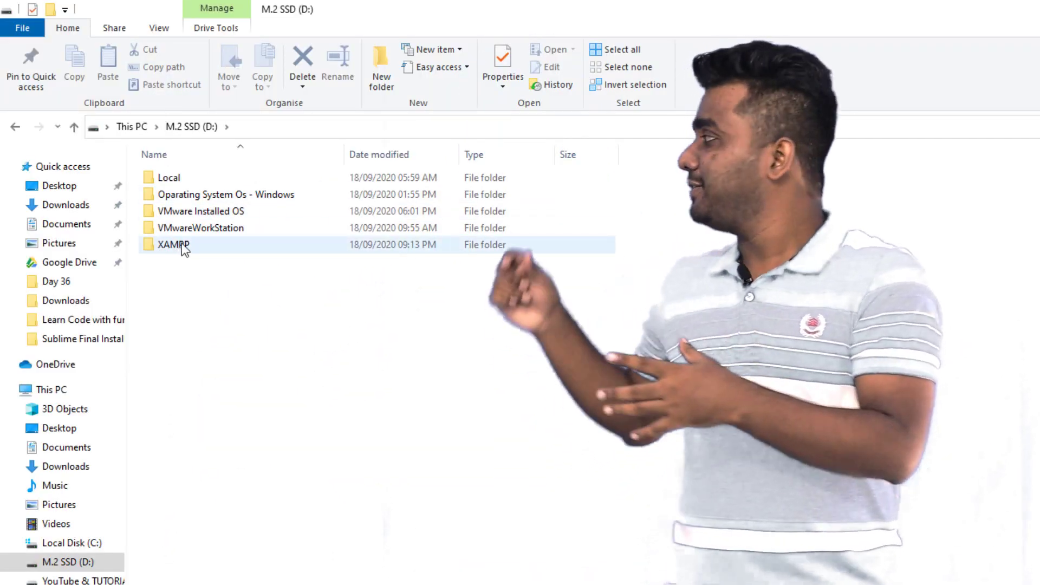
pyautogui.doubleClick(181, 245)
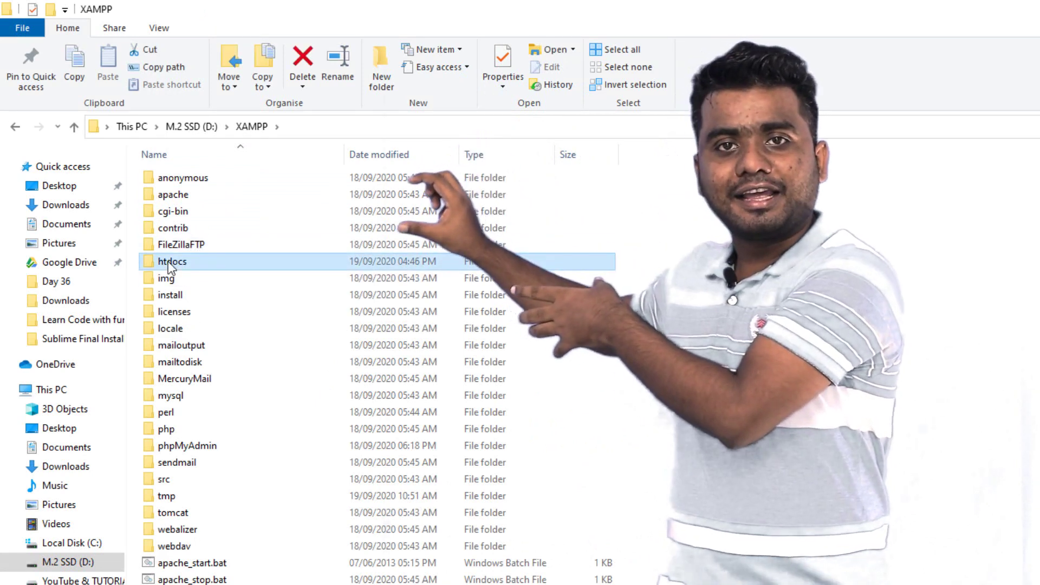
pyautogui.doubleClick(187, 261)
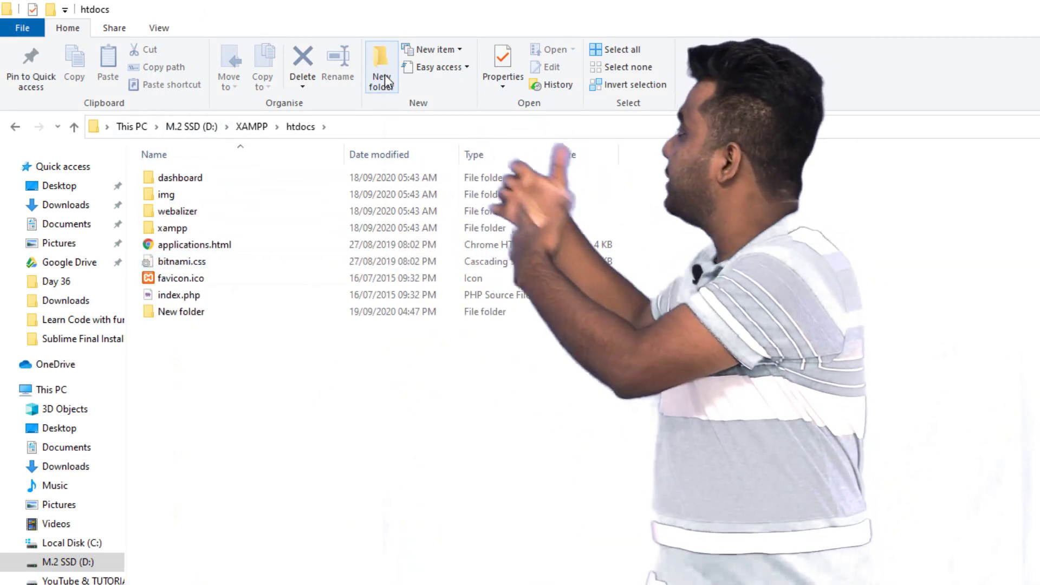
# Create a new folder named wpdemo inside htdocs and open it
pyautogui.click(382, 67)
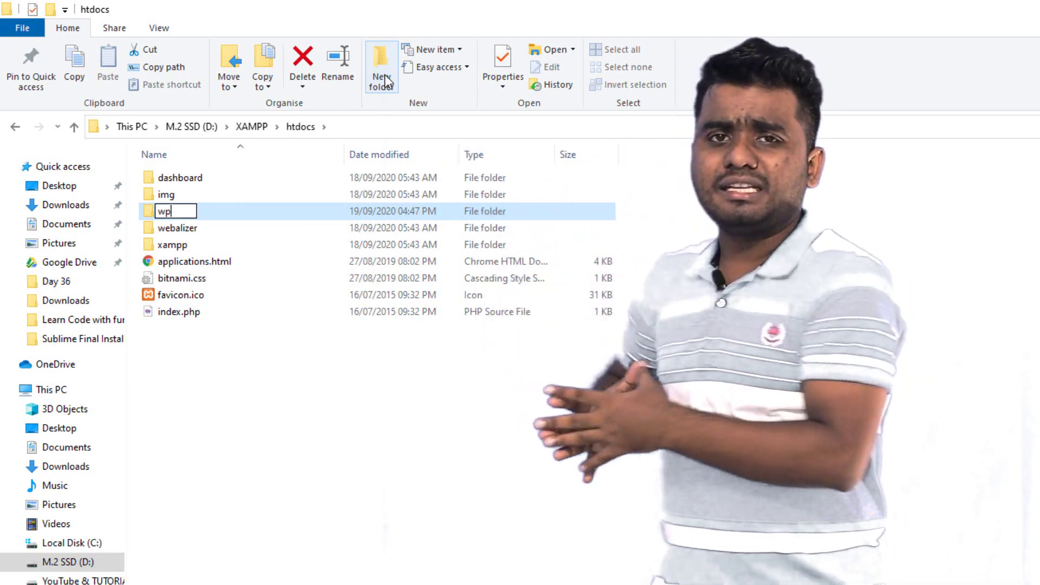
pyautogui.write('wpdemo')
pyautogui.press('Return')
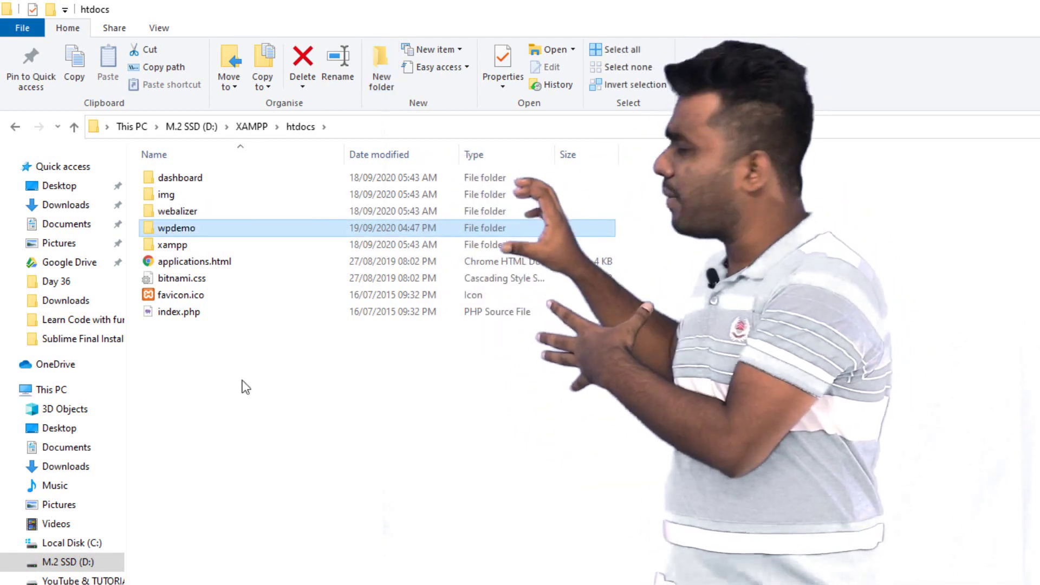
pyautogui.doubleClick(191, 230)
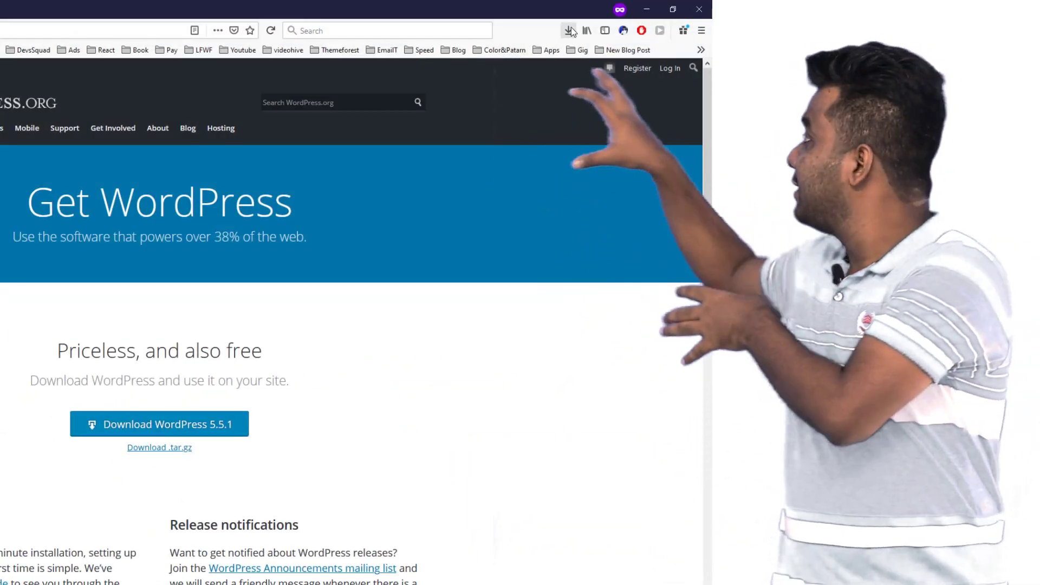
# Open the downloaded WordPress zip in WinRAR, enter its wordpress folder, and place it beside wpdemo
pyautogui.click(569, 30)
pyautogui.click(428, 132)
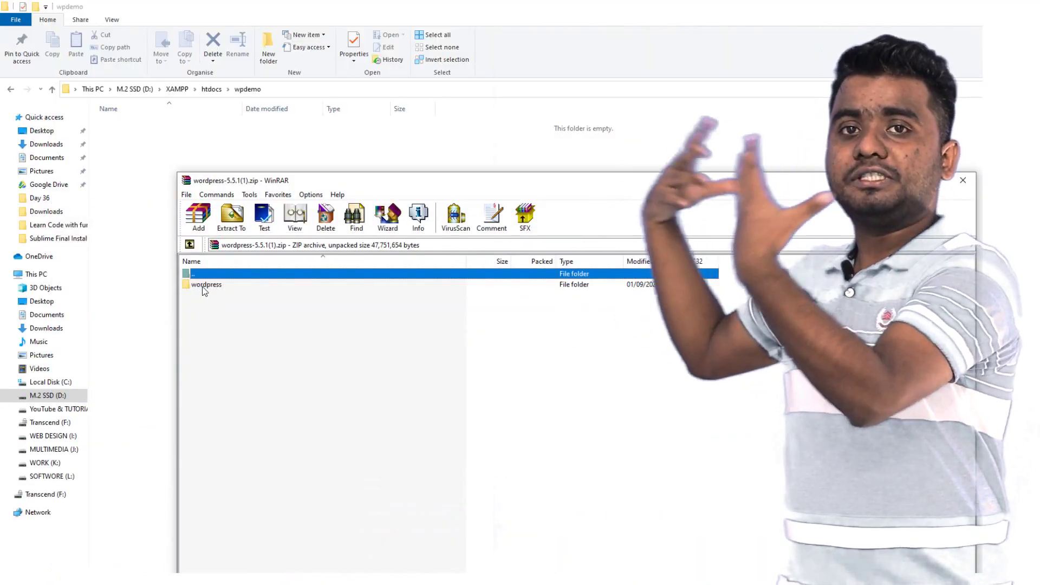
pyautogui.doubleClick(205, 286)
pyautogui.moveTo(345, 186); pyautogui.dragTo(564, 166)
# Drag all the WordPress files from the archive into the wpdemo folder
pyautogui.moveTo(519, 473); pyautogui.dragTo(440, 269)
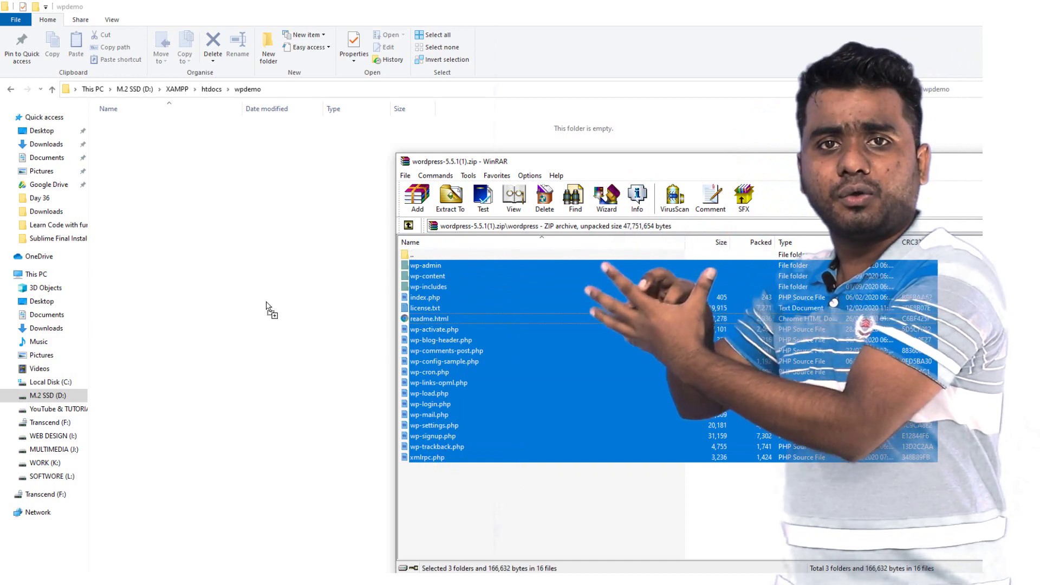
pyautogui.moveTo(266, 307); pyautogui.dragTo(270, 291)
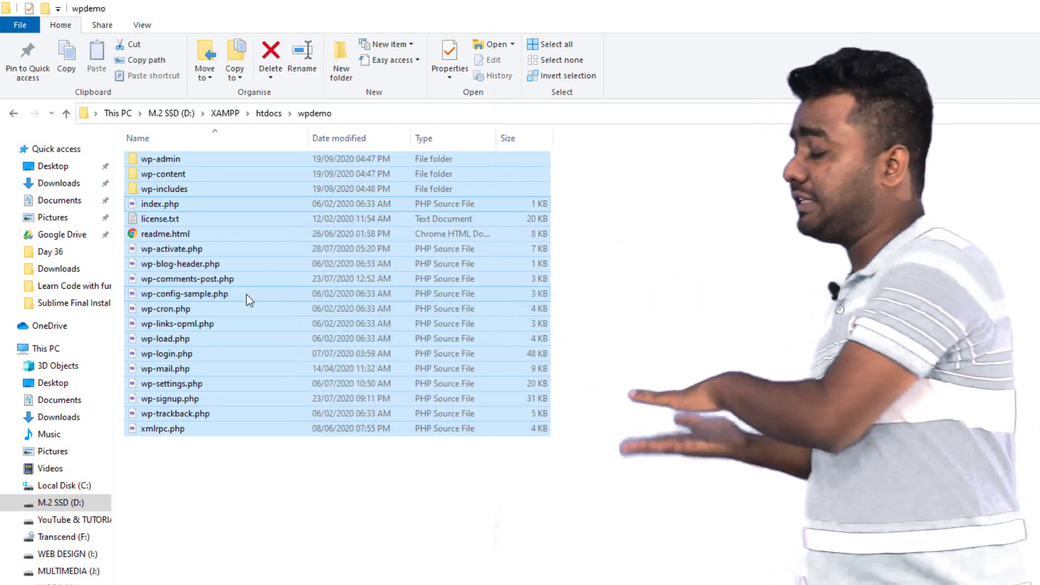
pyautogui.moveTo(625, 497); pyautogui.dragTo(304, 157)
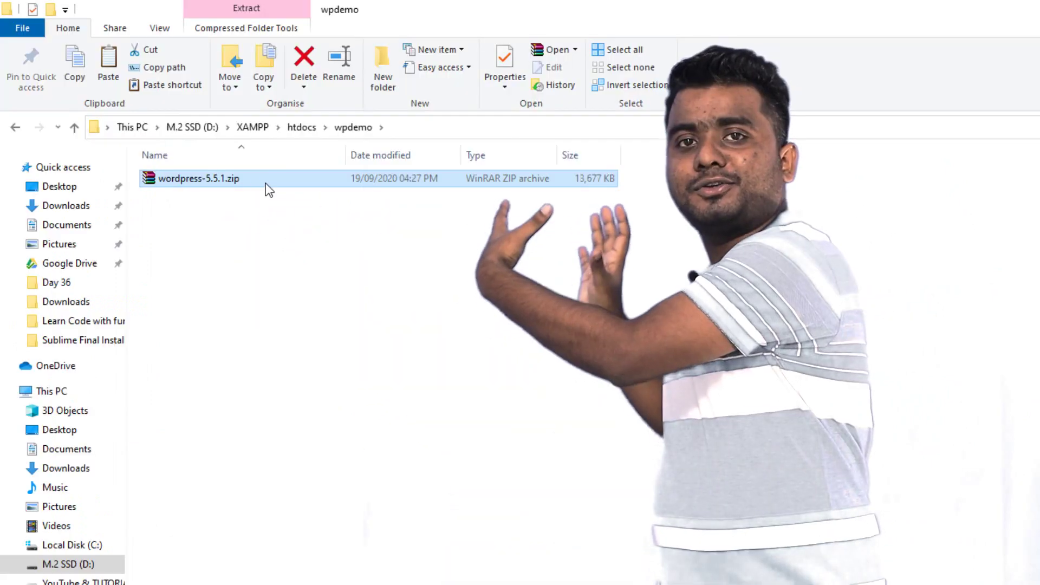
# Extract wordpress-5.5.1.zip into wpdemo from its context menu and select the resulting wordpress folder
pyautogui.click(276, 188)
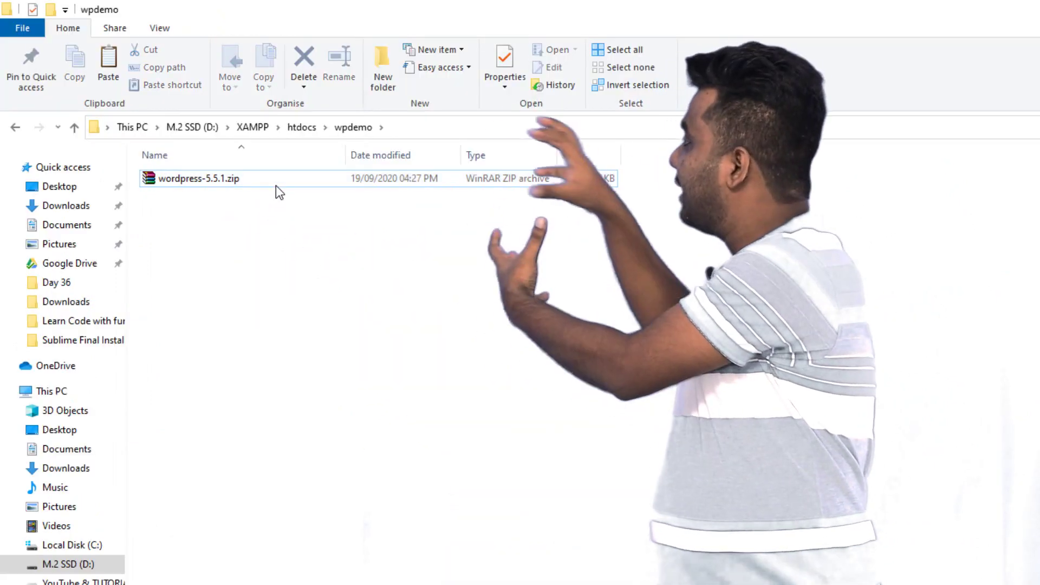
pyautogui.click(275, 184)
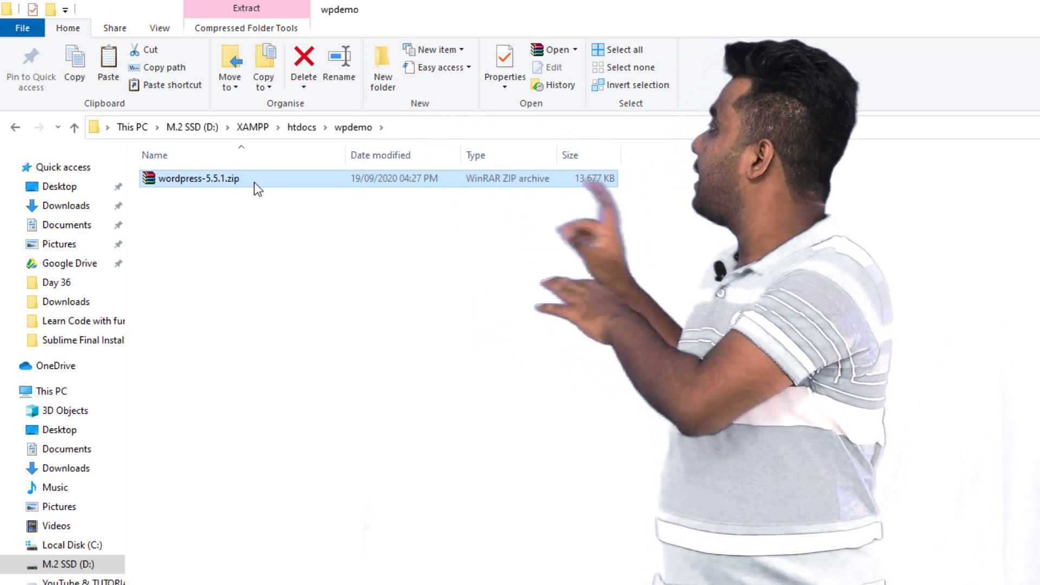
pyautogui.rightClick(236, 176)
pyautogui.click(286, 311)
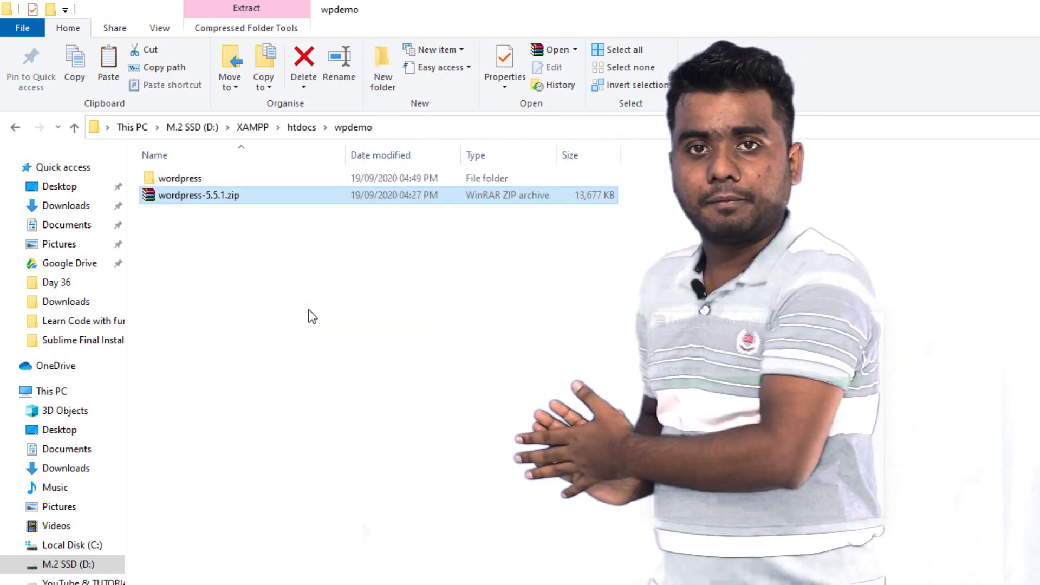
pyautogui.doubleClick(209, 179)
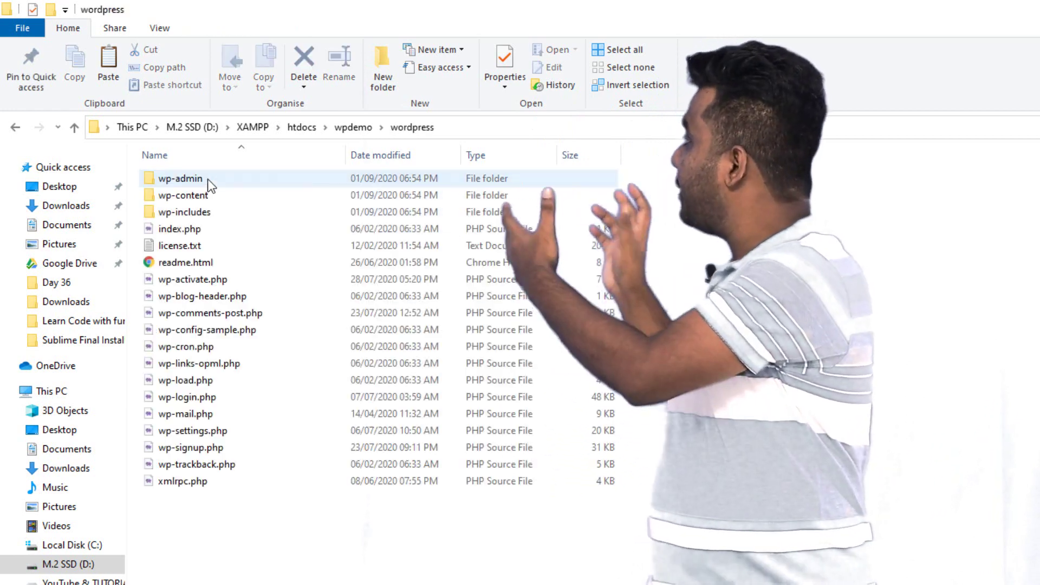
pyautogui.hotkey('alt', 'Left')
pyautogui.click(323, 326)
pyautogui.click(232, 178)
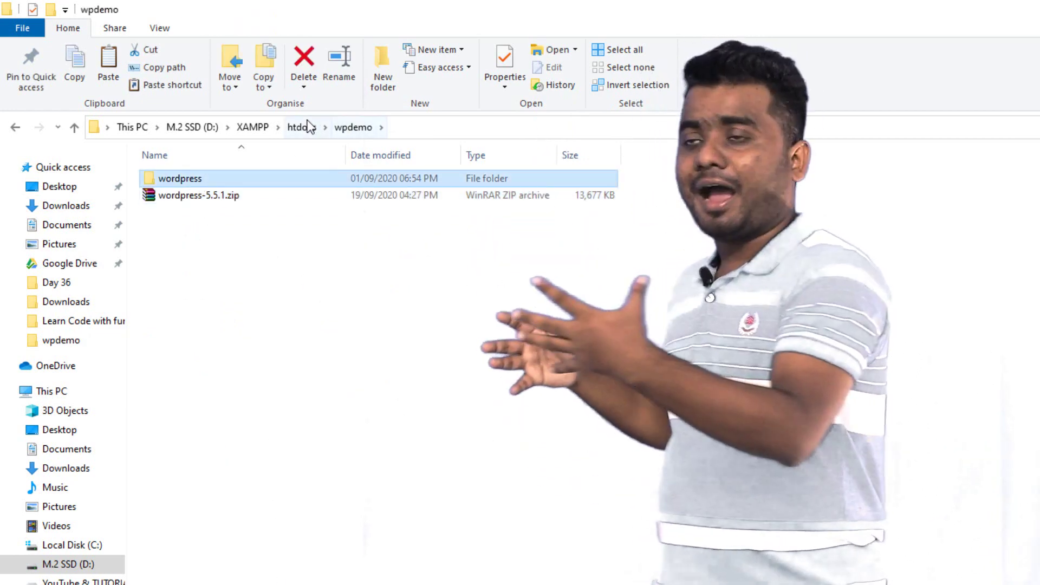
# Cut every file and folder inside wpdemo\wordpress
pyautogui.doubleClick(198, 230)
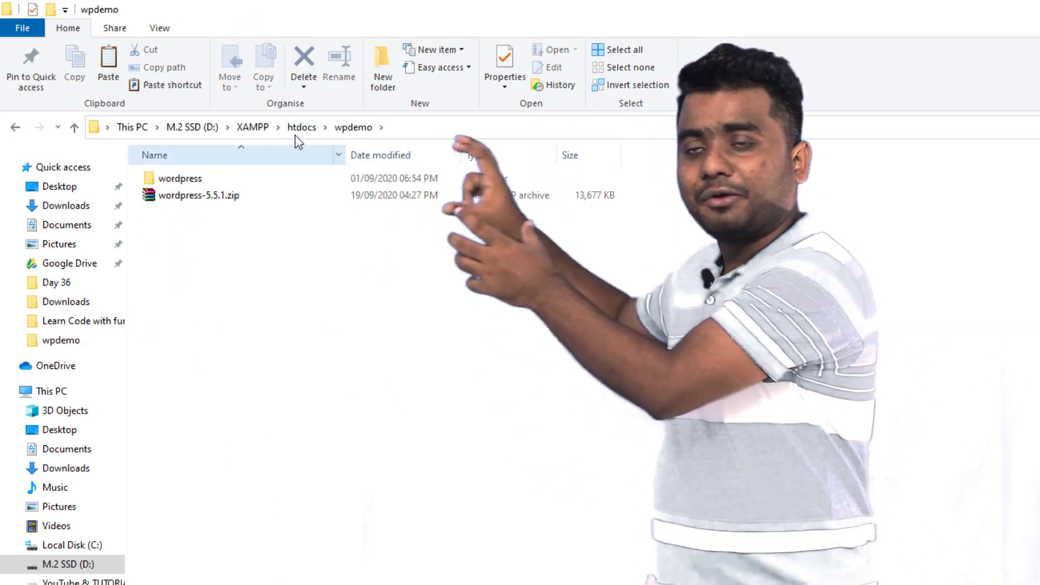
pyautogui.click(253, 127)
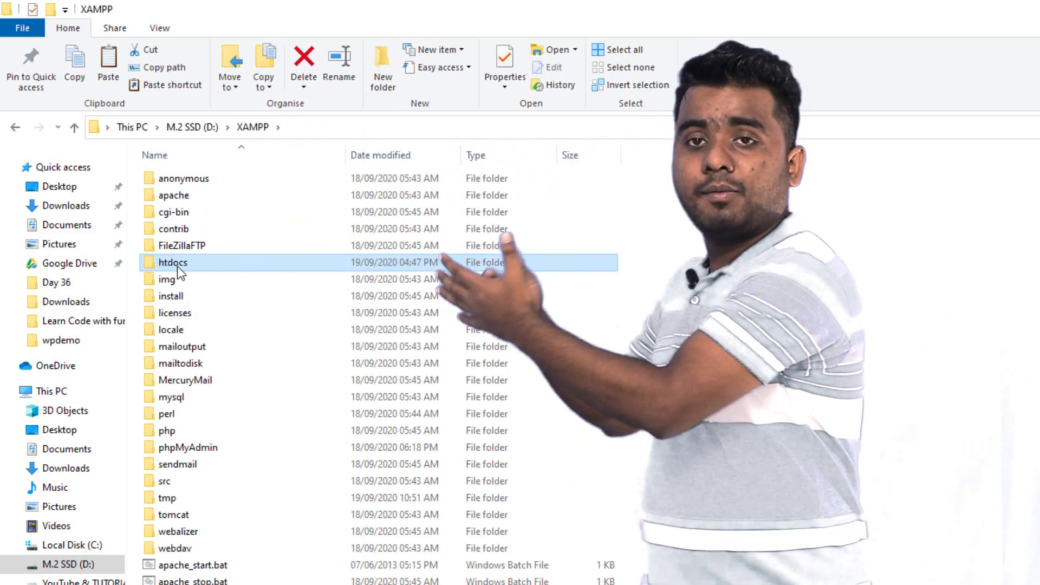
pyautogui.doubleClick(177, 263)
pyautogui.doubleClick(179, 229)
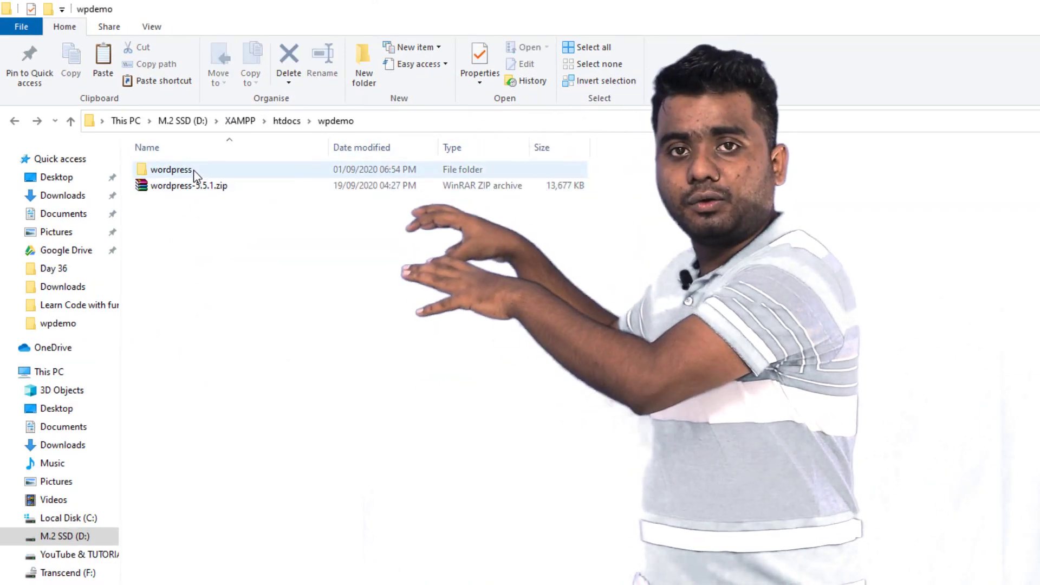
pyautogui.doubleClick(194, 170)
pyautogui.moveTo(290, 416); pyautogui.dragTo(285, 175)
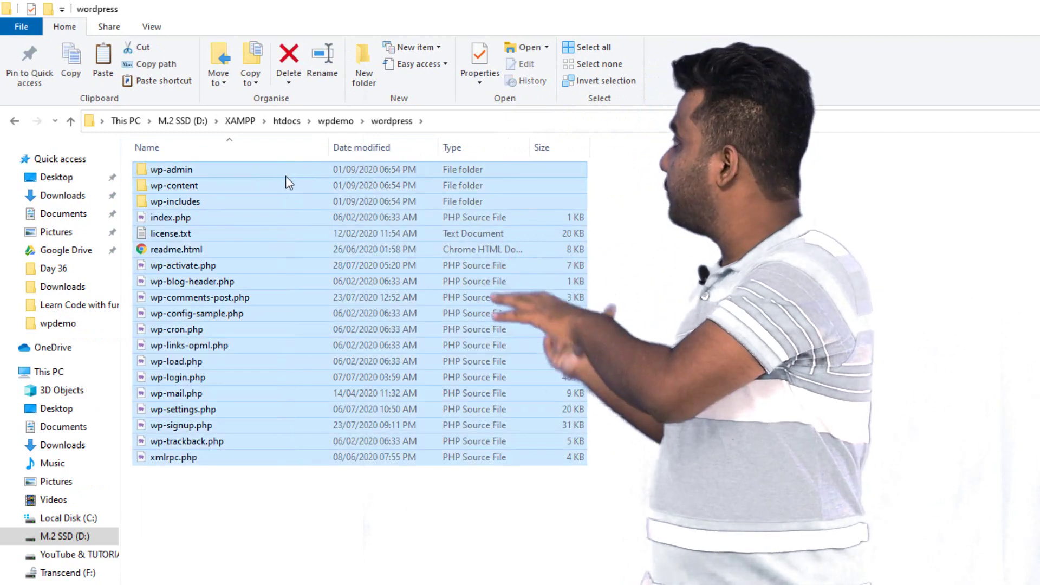
pyautogui.rightClick(286, 177)
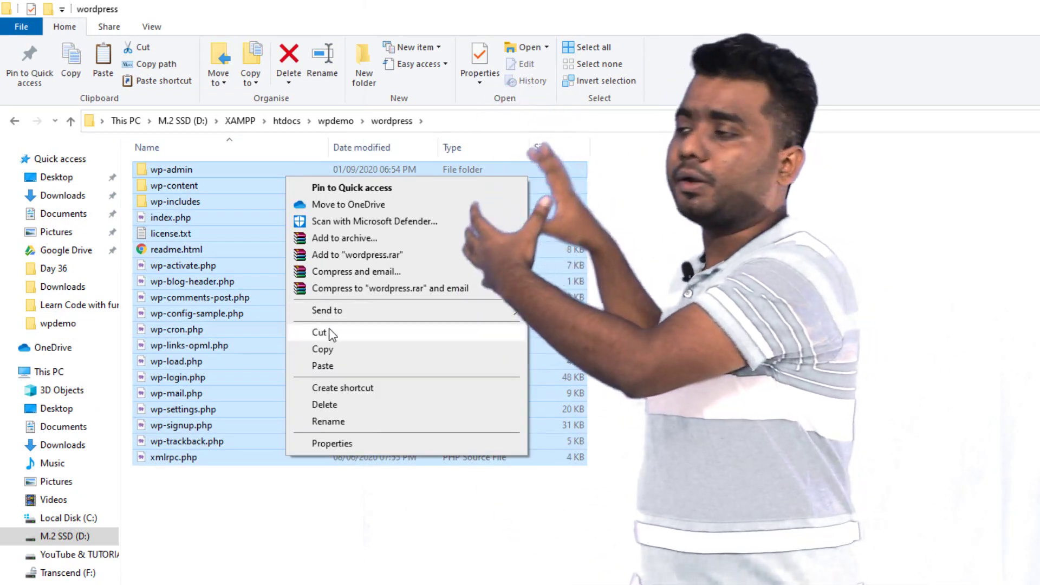
pyautogui.click(320, 332)
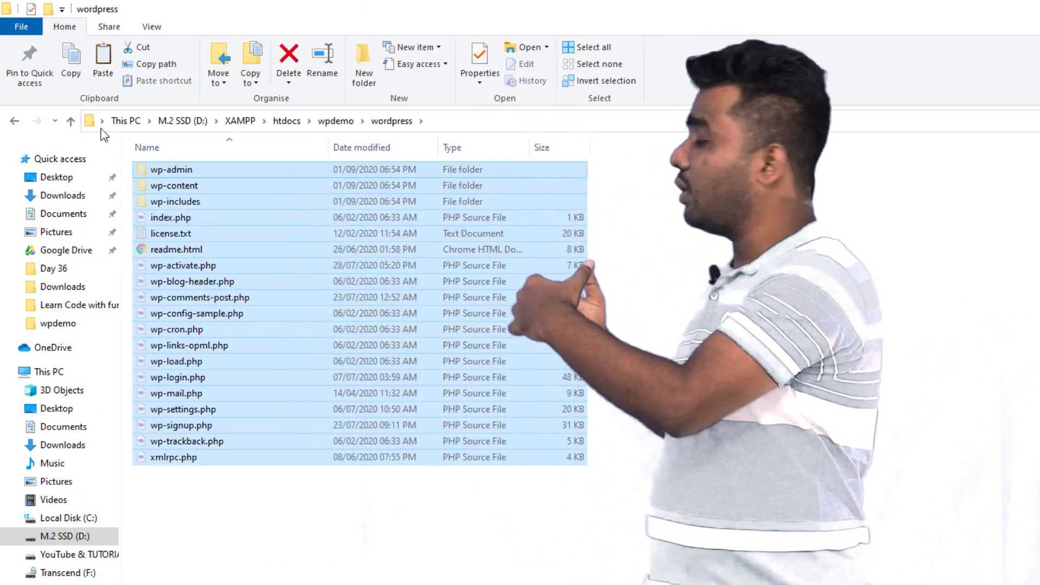
# Paste the cut WordPress files directly into the wpdemo folder
pyautogui.click(15, 121)
pyautogui.click(318, 321)
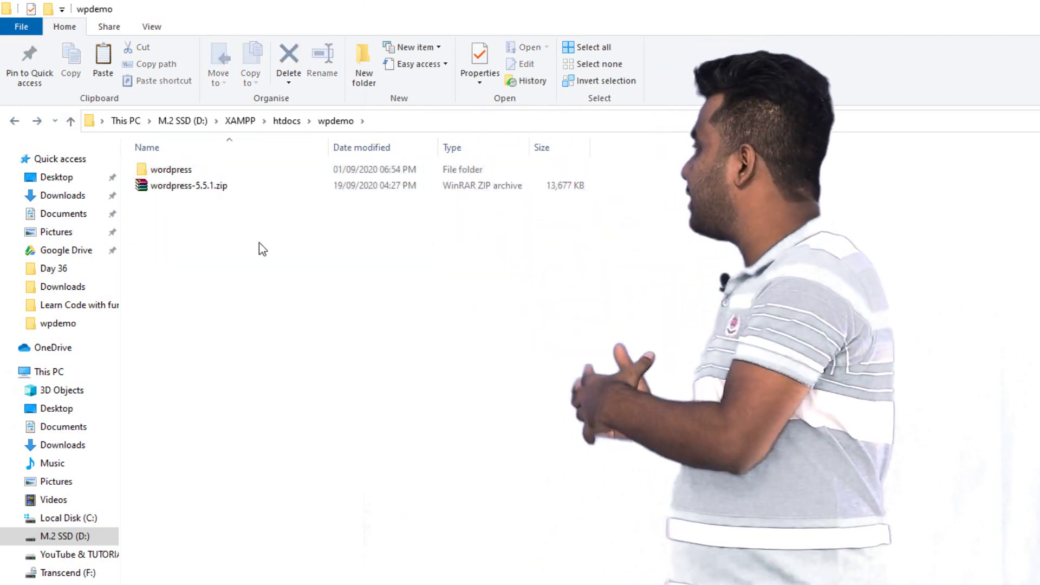
pyautogui.rightClick(259, 243)
pyautogui.click(296, 349)
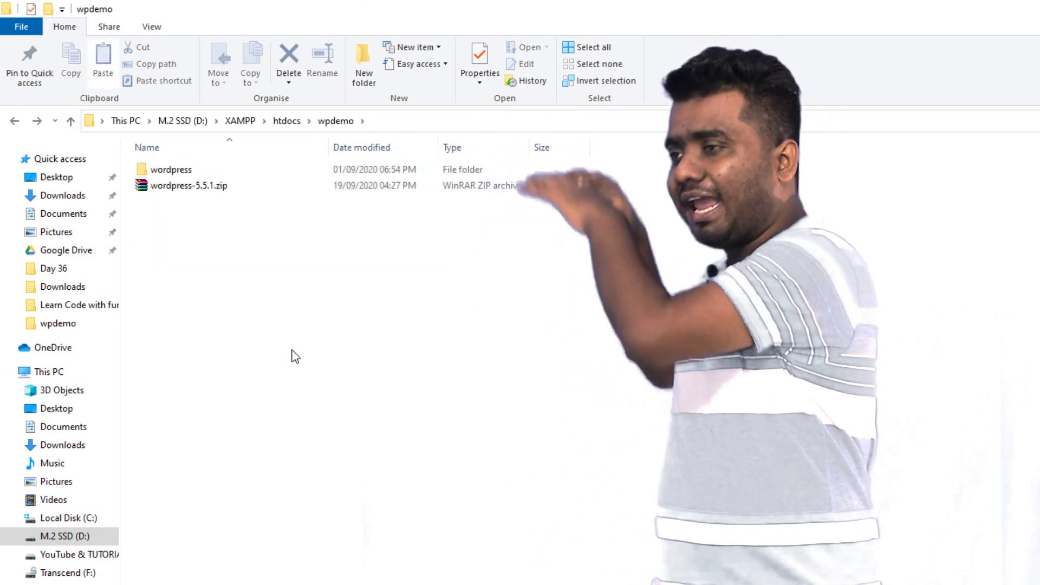
pyautogui.click(358, 537)
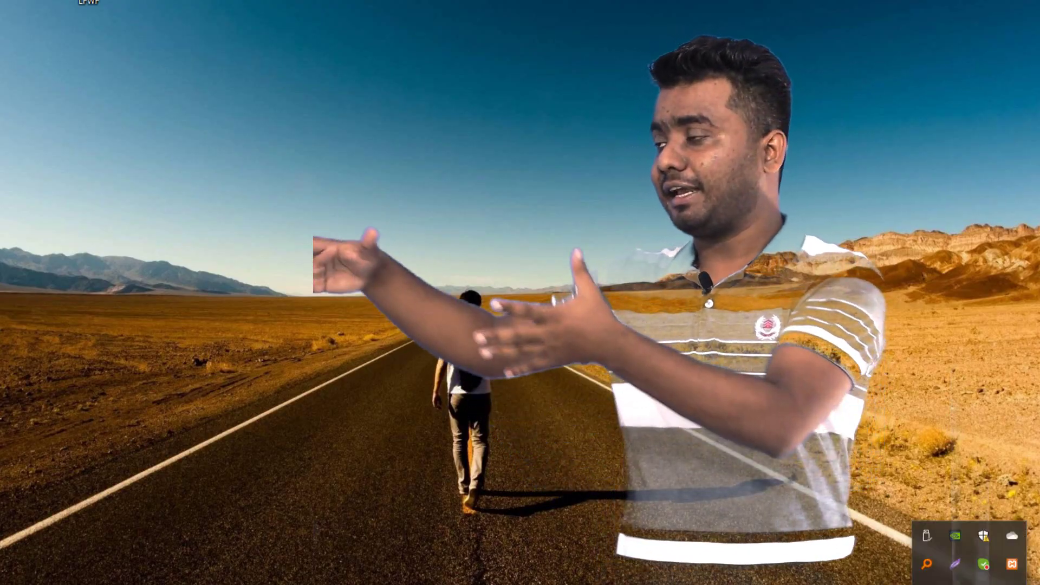
# Open XAMPP Control Panel from the tray and launch the MySQL Admin page
pyautogui.click(1012, 564)
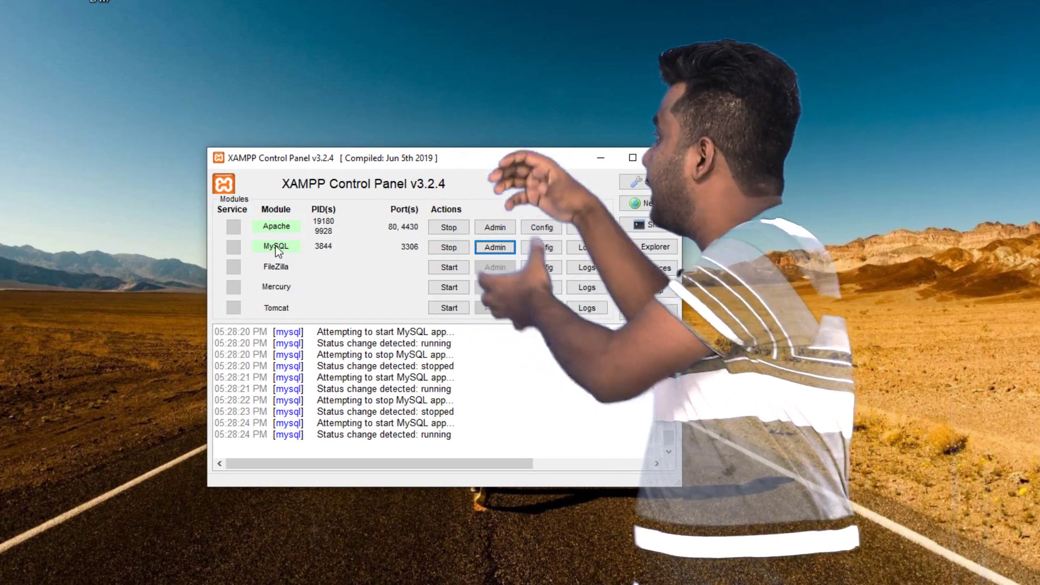
pyautogui.click(496, 247)
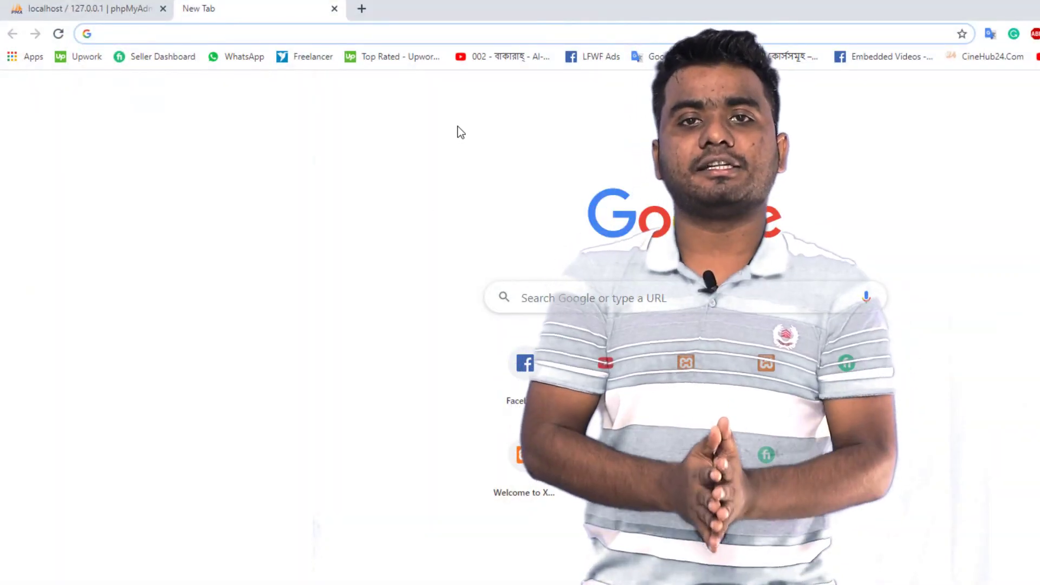
# Load localhost/phpmyadmin in the new Chrome tab
pyautogui.write('loca')
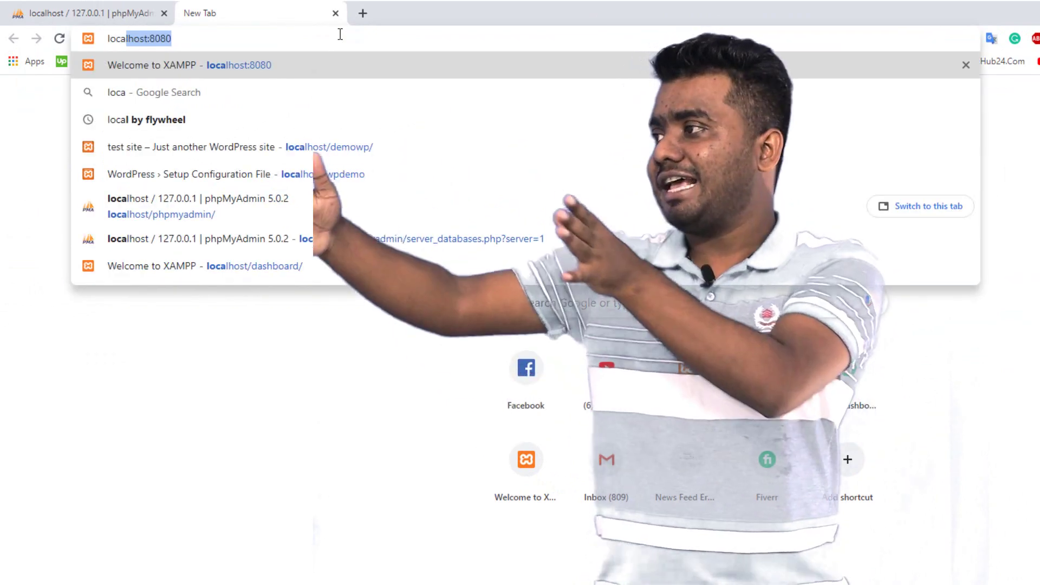
pyautogui.write('lhost')
pyautogui.press('Delete')
pyautogui.write('/phpmyadmin/')
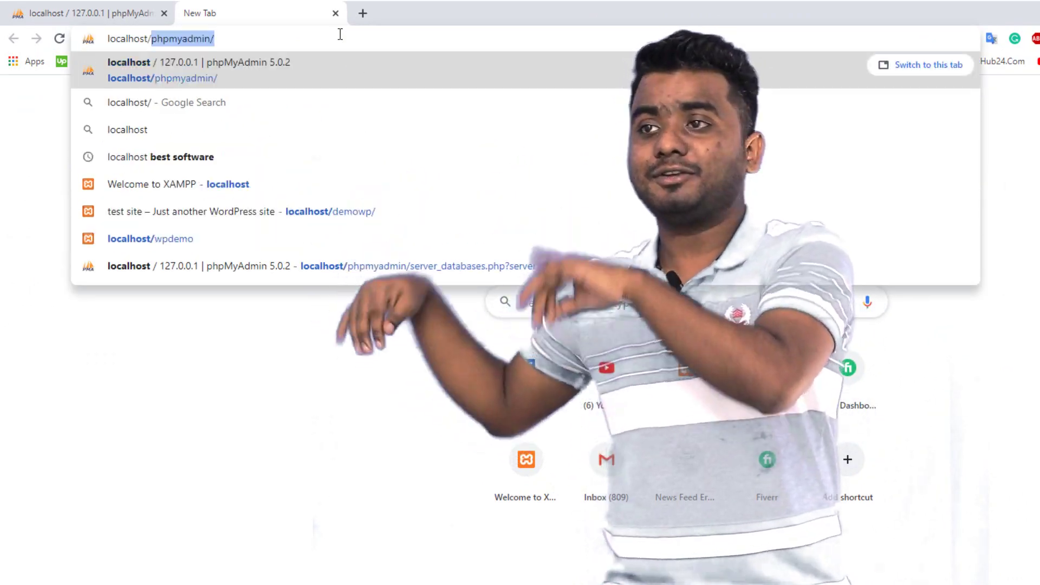
pyautogui.press('Return')
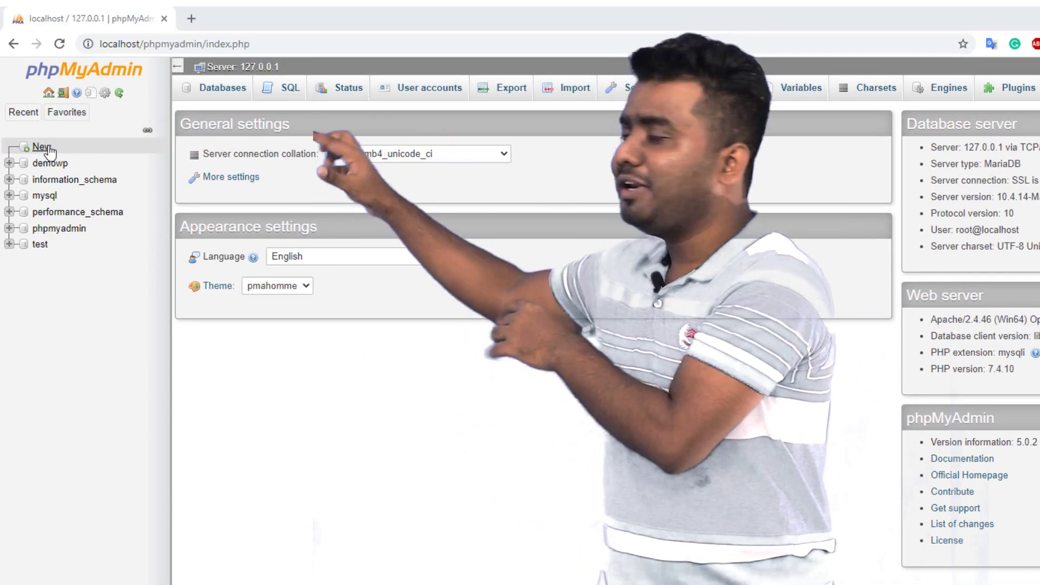
# Start a new database in phpMyAdmin and begin typing the name sefuda
pyautogui.click(49, 147)
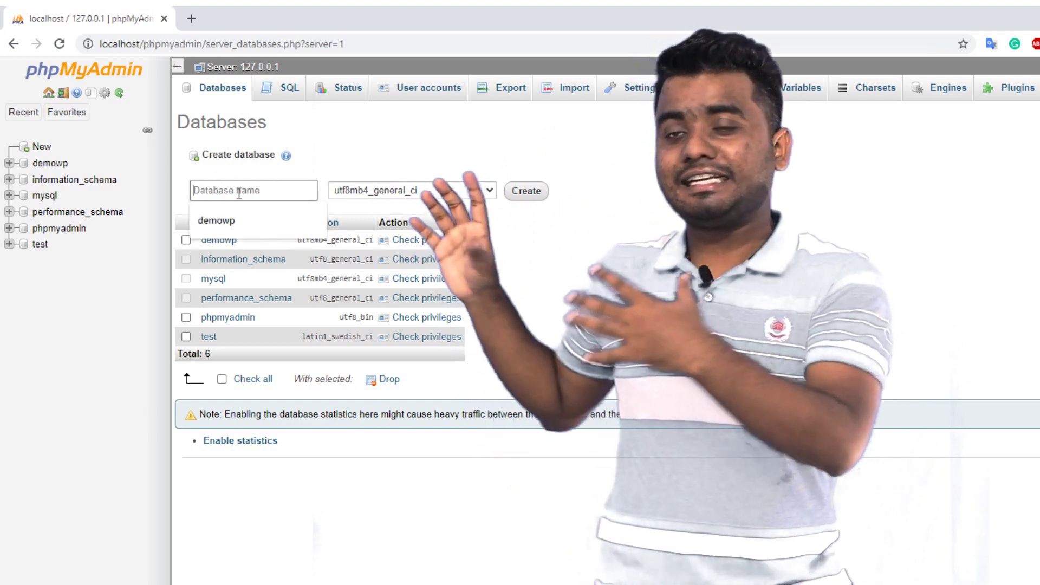
pyautogui.click(229, 184)
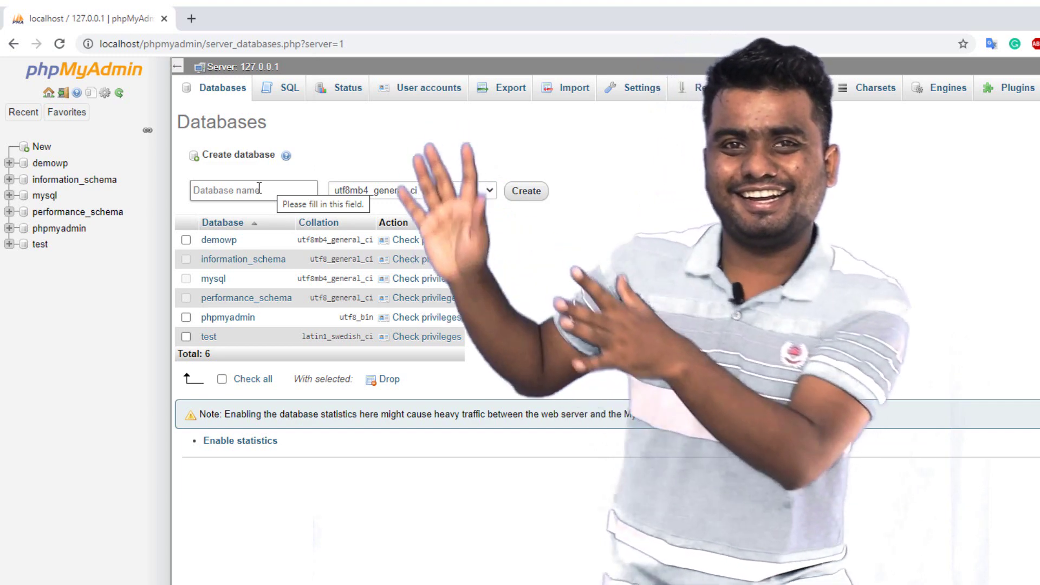
pyautogui.write('se')
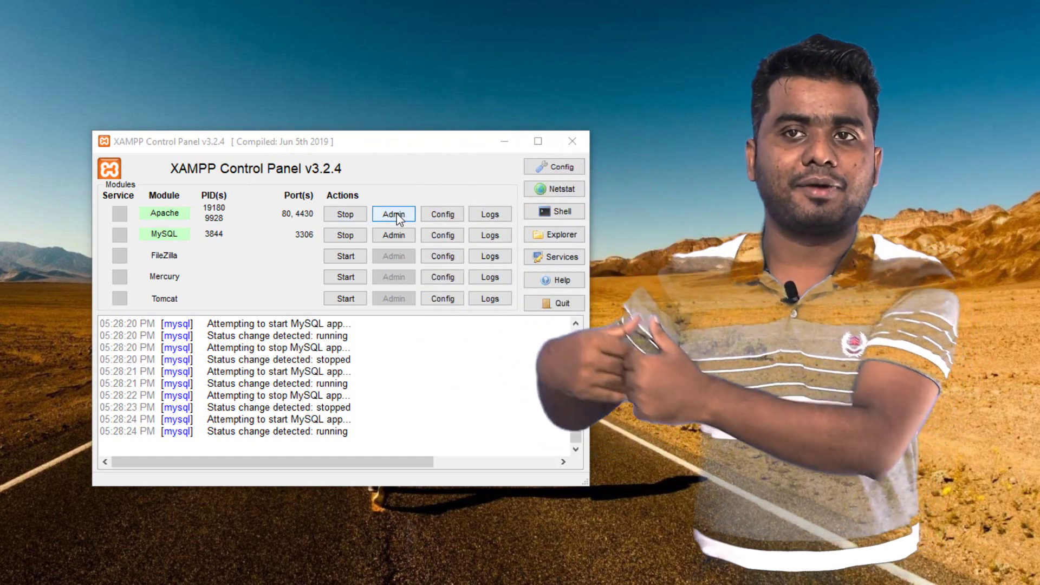
# Use the Apache row's Admin button to open localhost/dashboard in Chrome
pyautogui.click(394, 214)
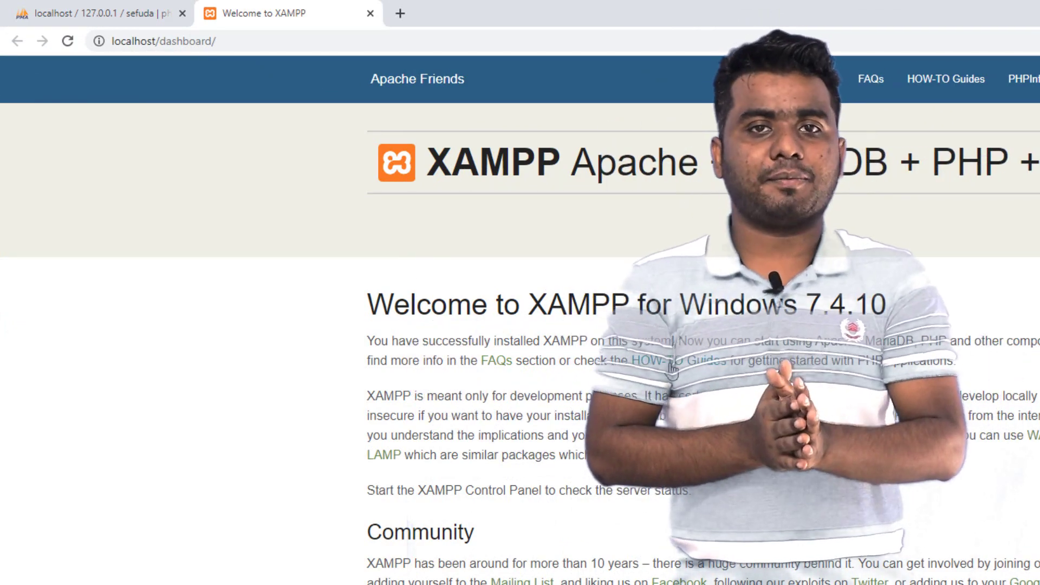
# Enter localhost/wpdemo in the address bar of a new Chrome tab
pyautogui.hotkey('ctrl', 't')
pyautogui.write('localhost:808')
pyautogui.press('BackSpace')
pyautogui.press('BackSpace')
pyautogui.press('BackSpace')
pyautogui.press('BackSpace')
pyautogui.write('/wpdemo')
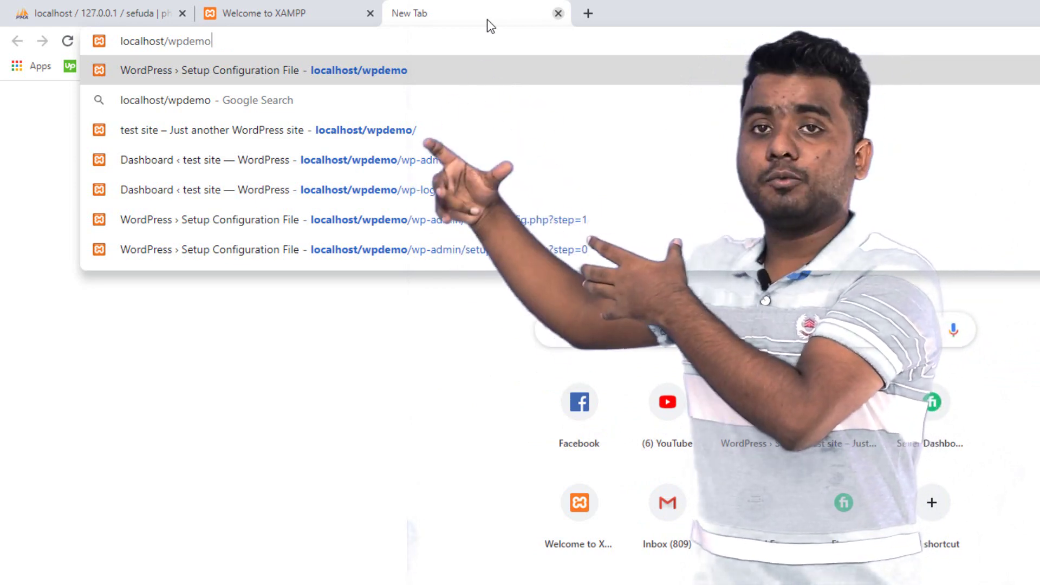
# Load localhost/wpdemo, choose English (United States), review the database requirements, and click Let's go!
pyautogui.press('Return')
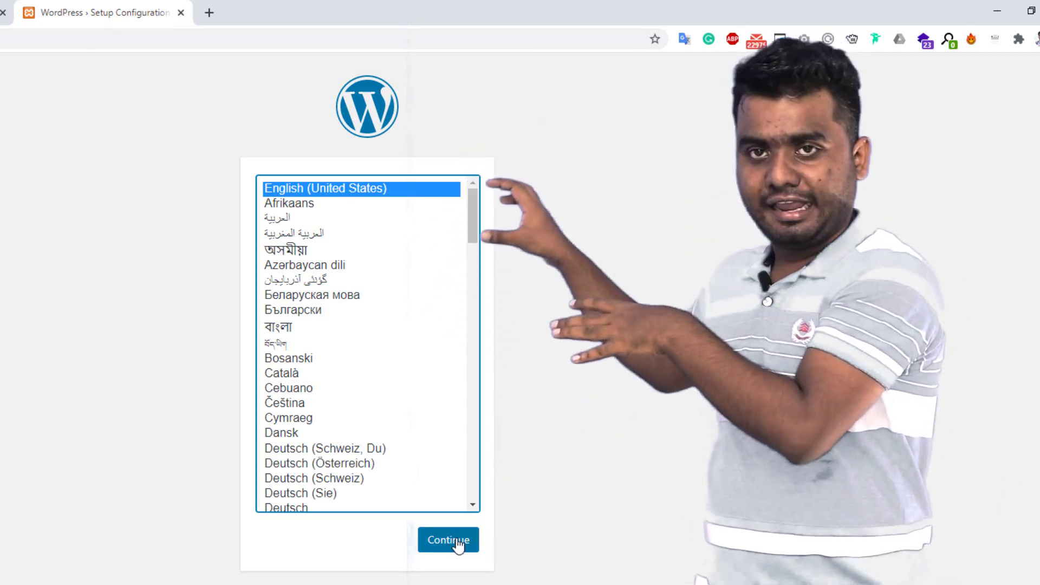
pyautogui.click(442, 549)
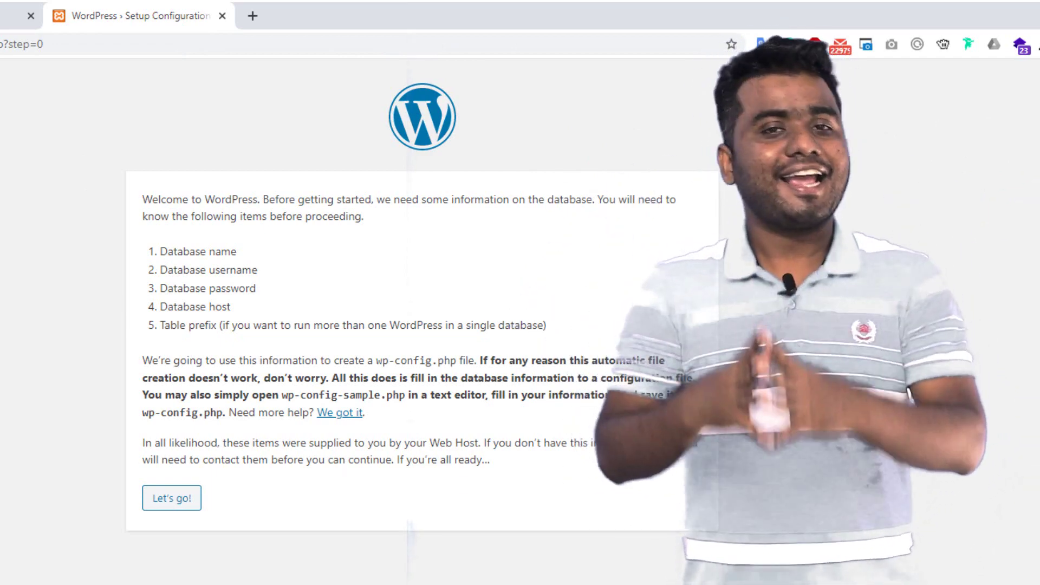
pyautogui.moveTo(150, 252); pyautogui.dragTo(248, 251)
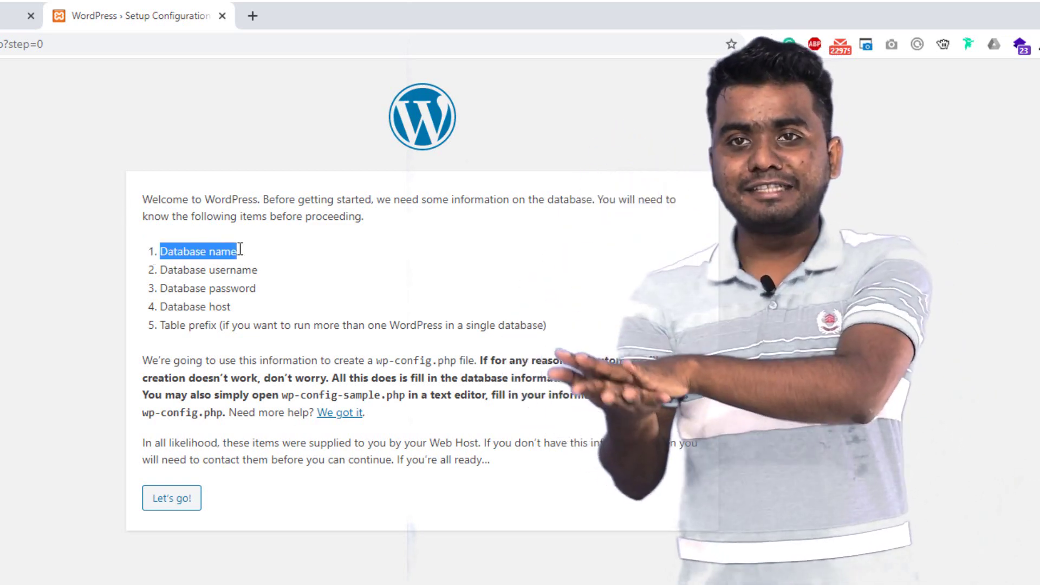
pyautogui.moveTo(160, 270); pyautogui.dragTo(320, 281)
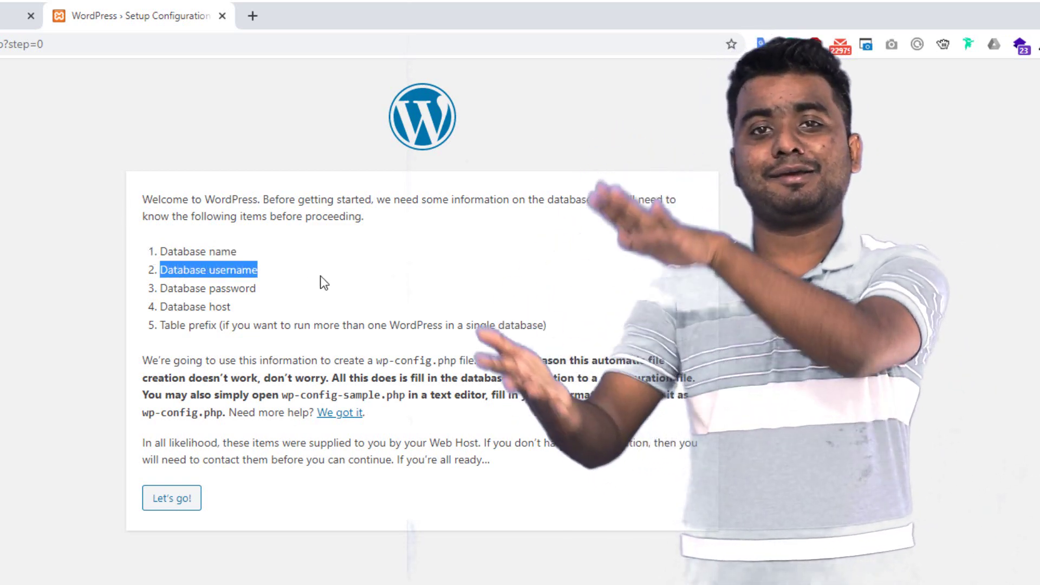
pyautogui.moveTo(159, 288); pyautogui.dragTo(301, 291)
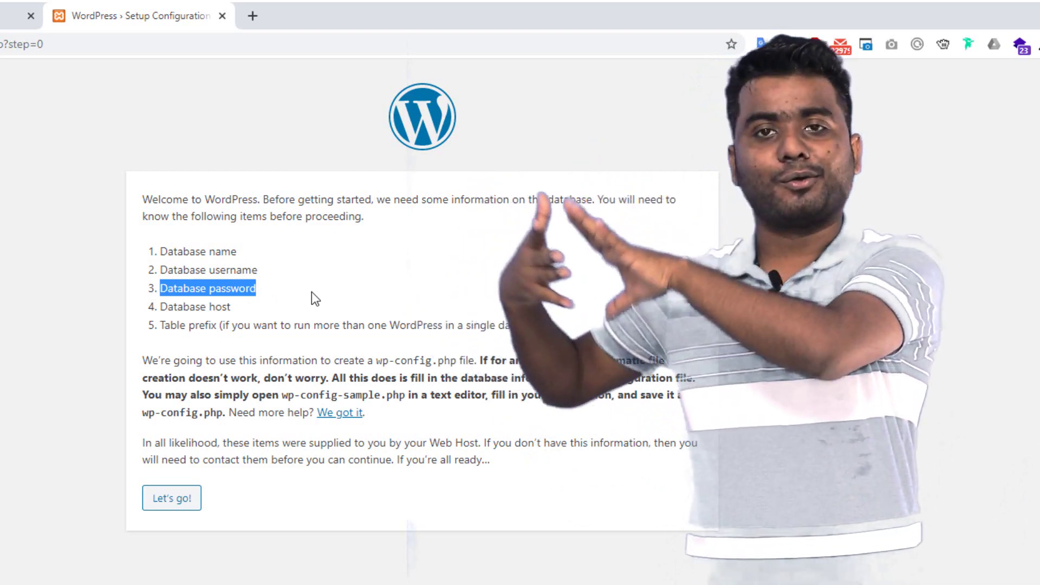
pyautogui.moveTo(161, 307); pyautogui.dragTo(276, 303)
pyautogui.moveTo(160, 325); pyautogui.dragTo(612, 327)
pyautogui.click(612, 325)
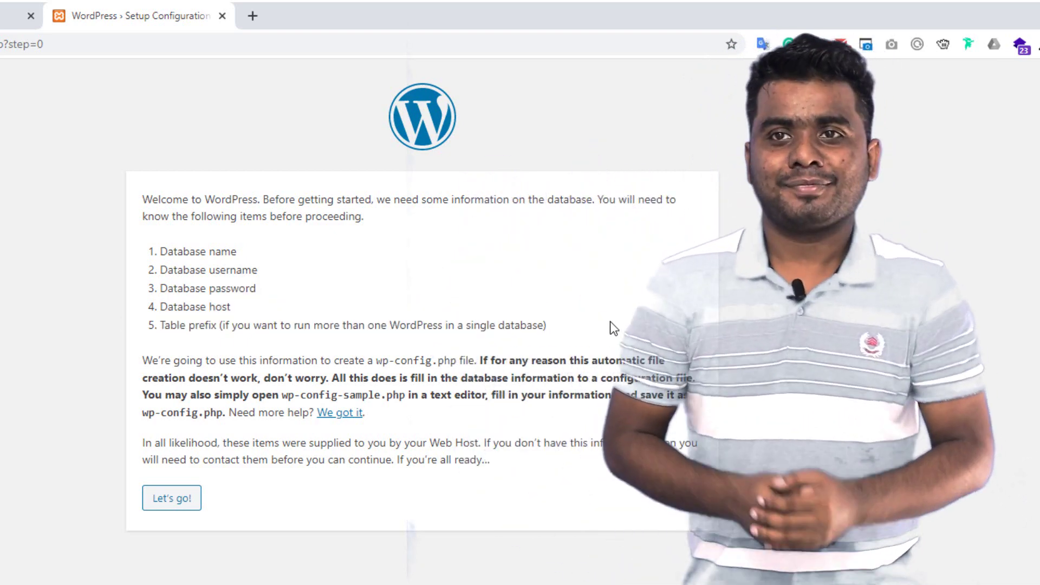
pyautogui.click(181, 503)
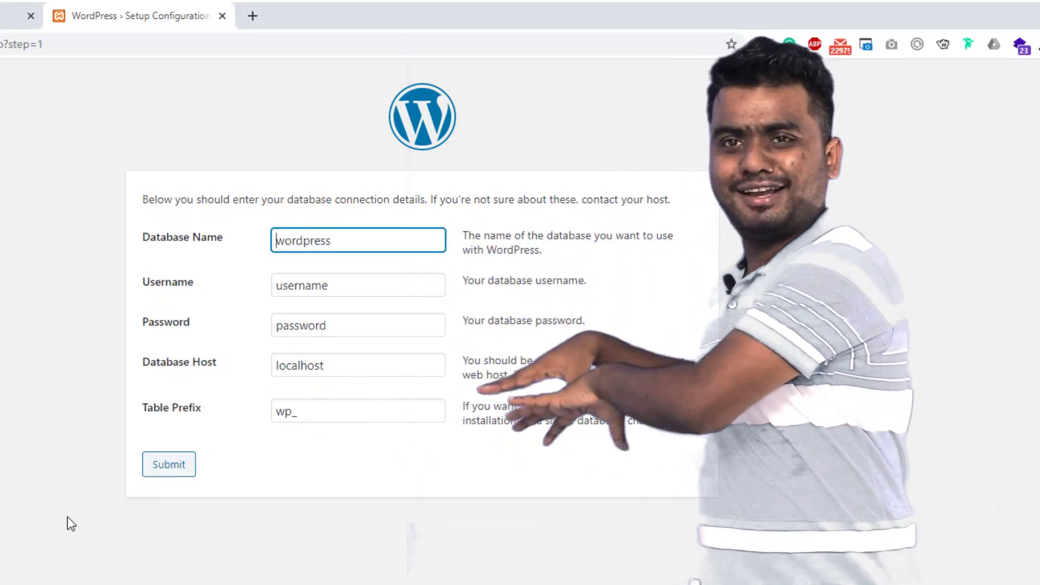
# Replace the default database name with sefuda, with root as the username
pyautogui.click(64, 512)
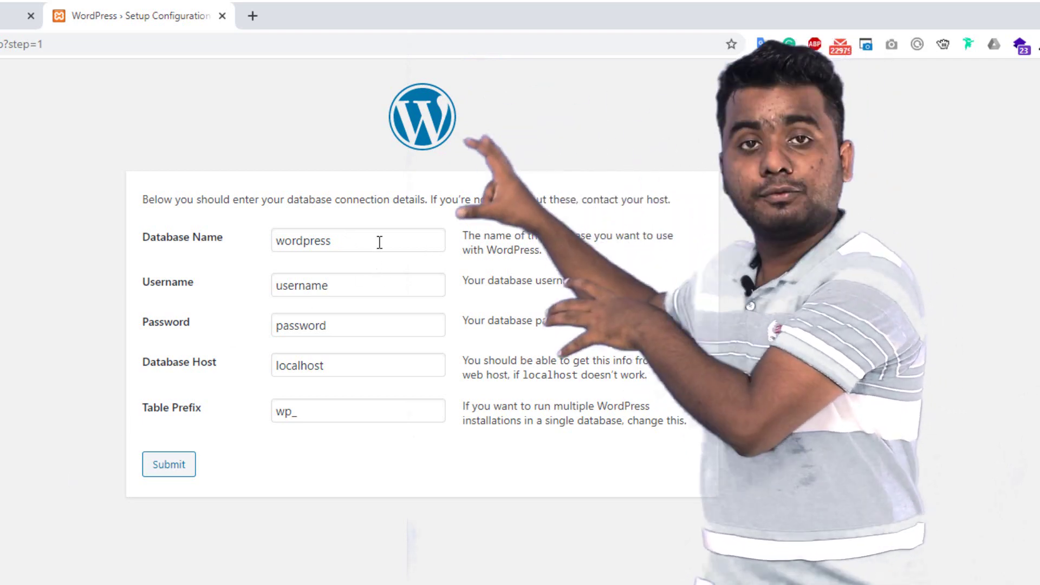
pyautogui.doubleClick(383, 239)
pyautogui.write('sefuda')
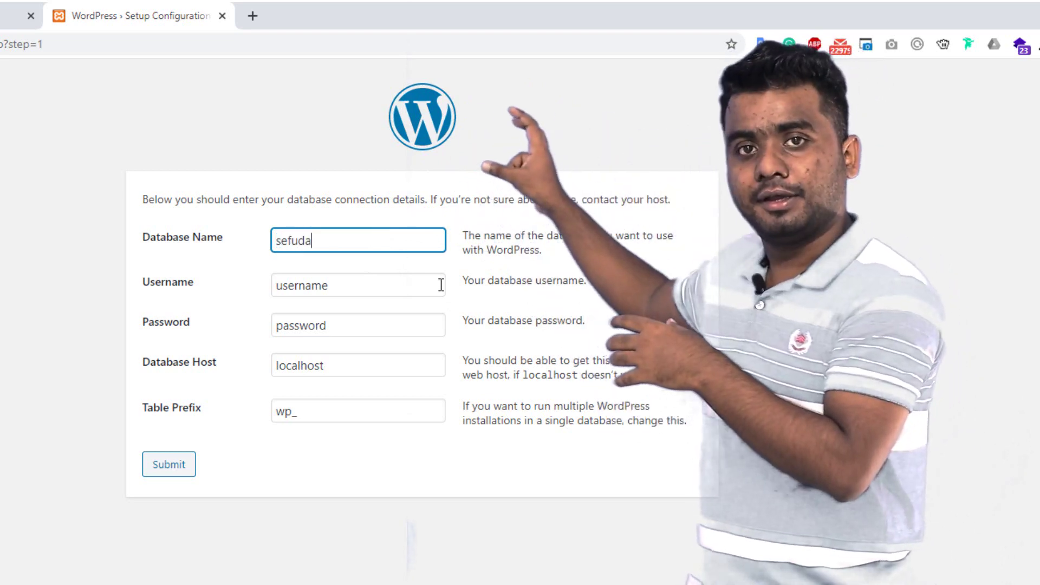
pyautogui.click(20, 316)
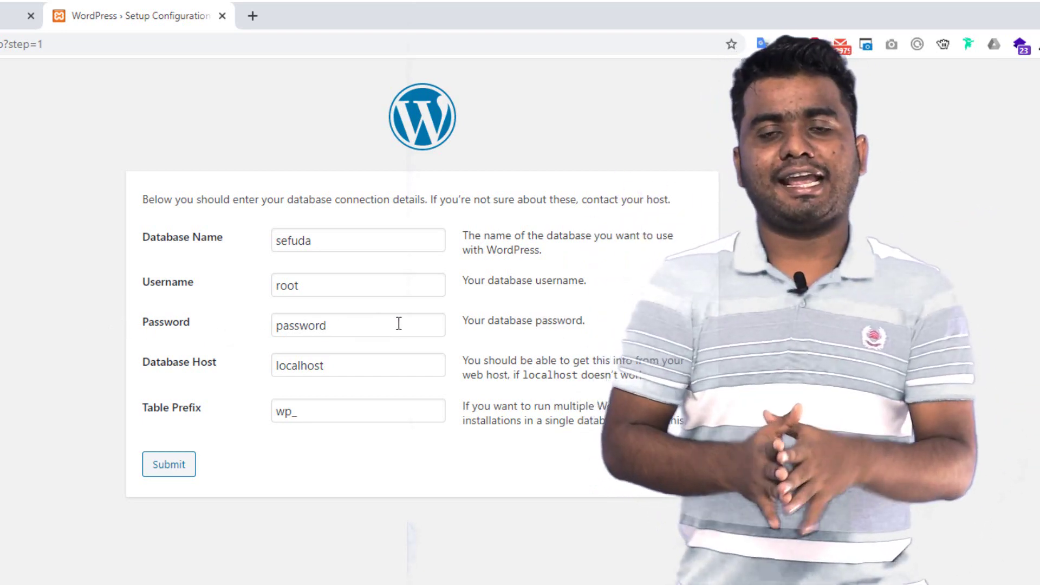
# Leave the database password empty, keep host localhost and prefix wp_, and submit the form
pyautogui.hotkey('ctrl', 'a')
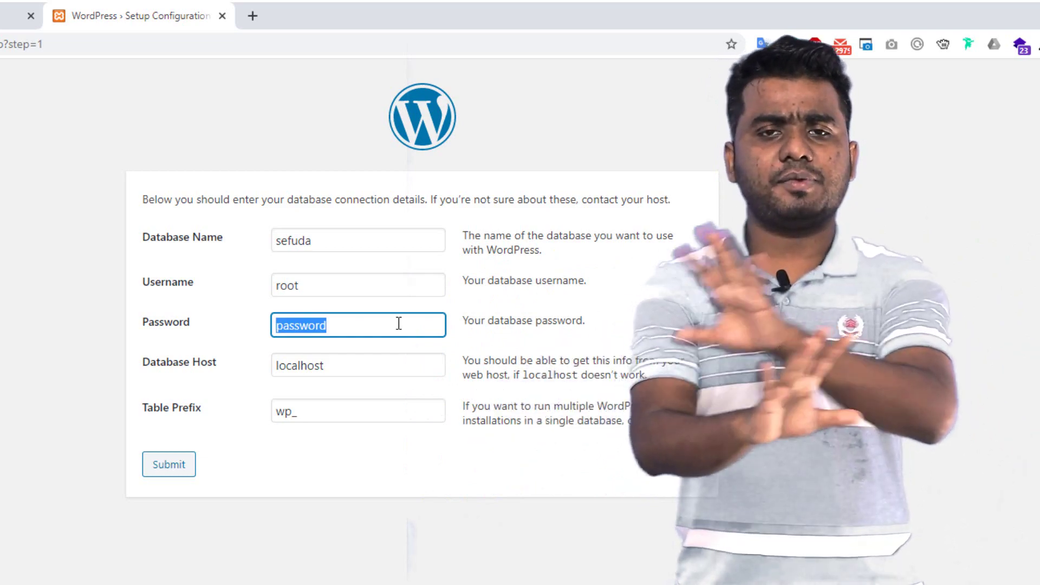
pyautogui.press('BackSpace')
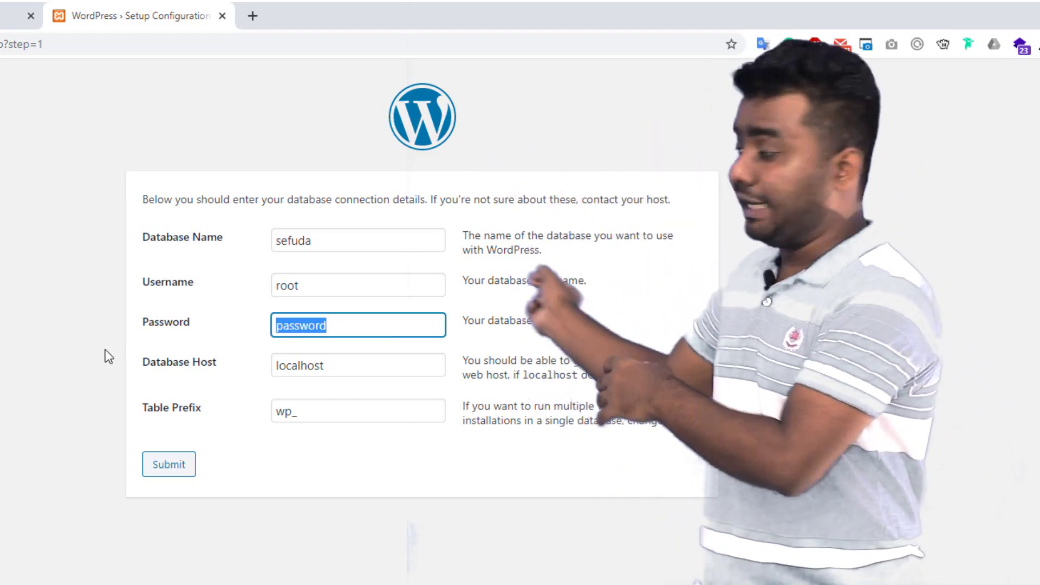
pyautogui.click(106, 350)
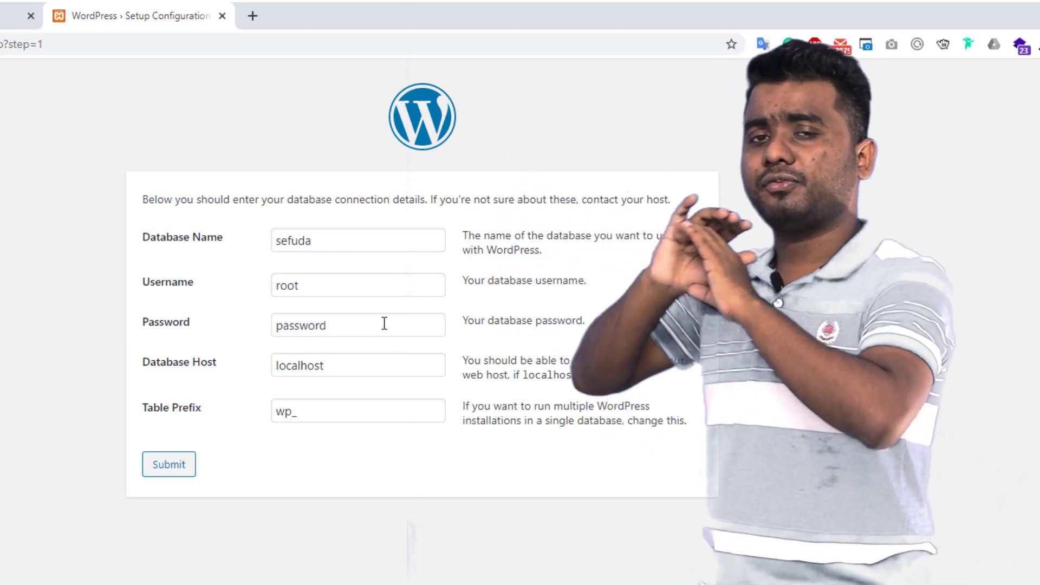
pyautogui.doubleClick(384, 323)
pyautogui.press('BackSpace')
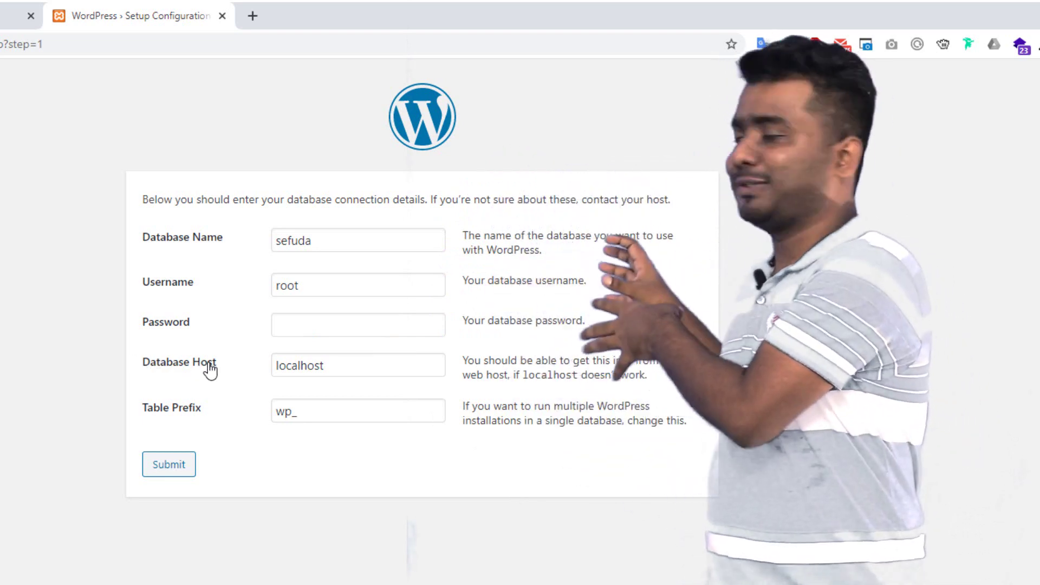
pyautogui.click(405, 367)
pyautogui.doubleClick(405, 367)
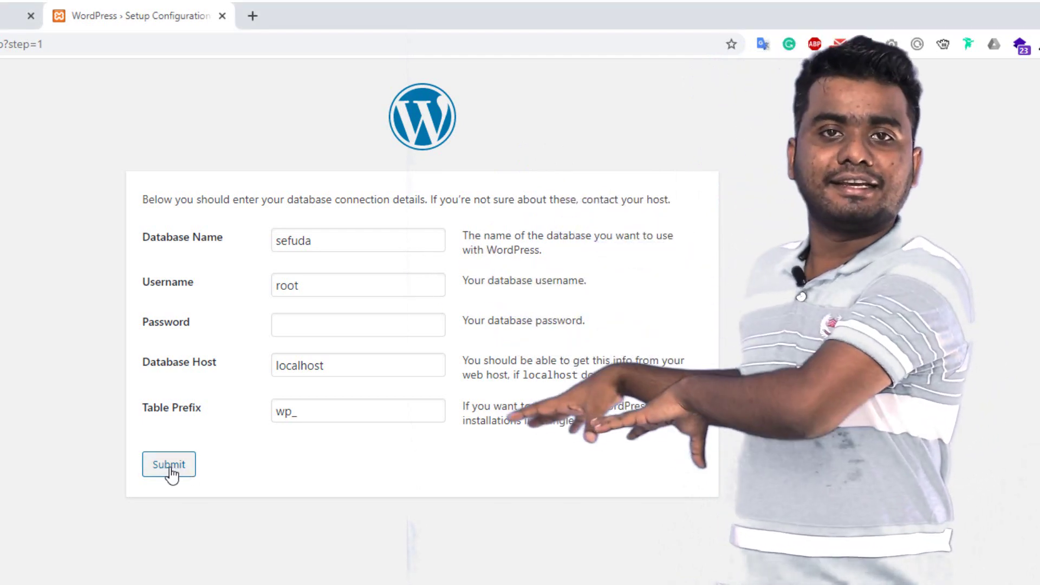
pyautogui.click(170, 469)
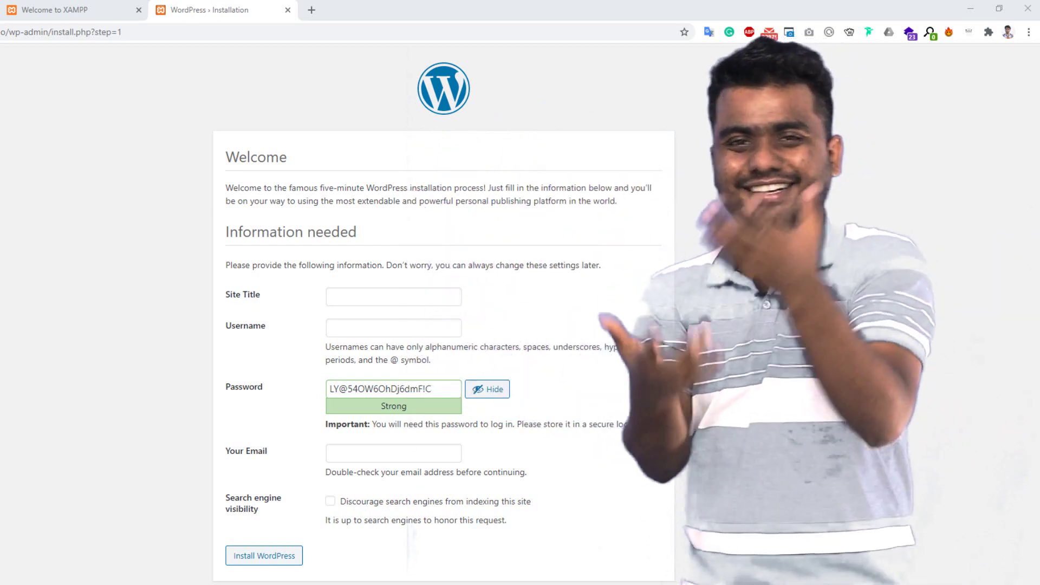
# Install WordPress with site title 'Welcome to sefuda', username admin, a password and email
pyautogui.click(438, 297)
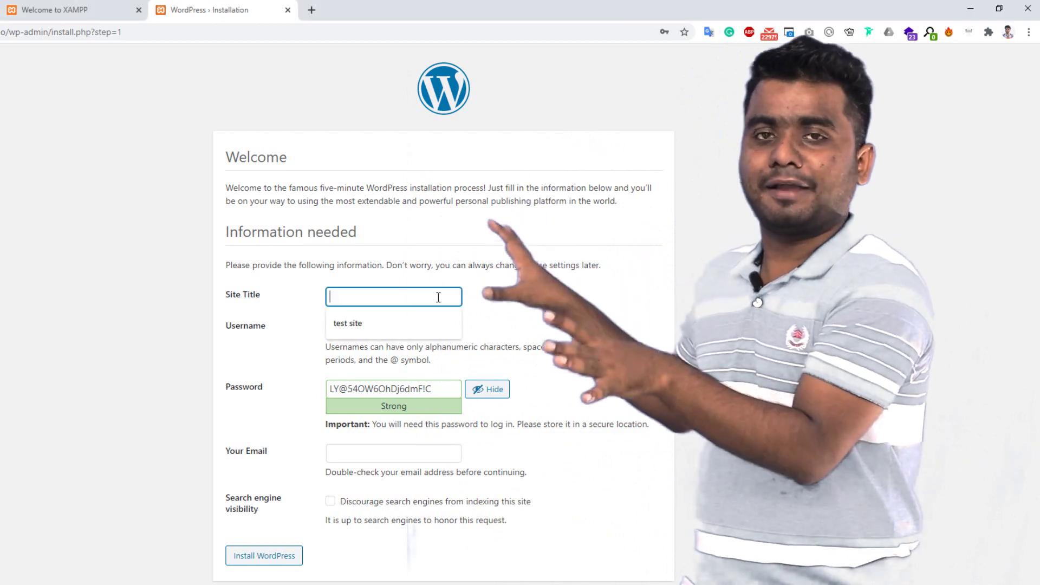
pyautogui.write('Welcome to sefuda')
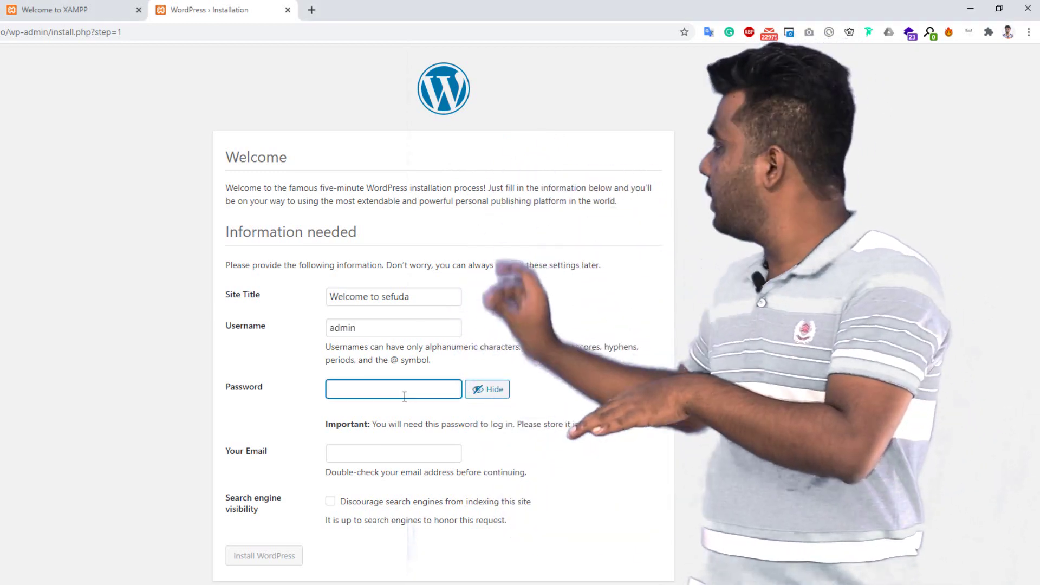
pyautogui.write('dmin')
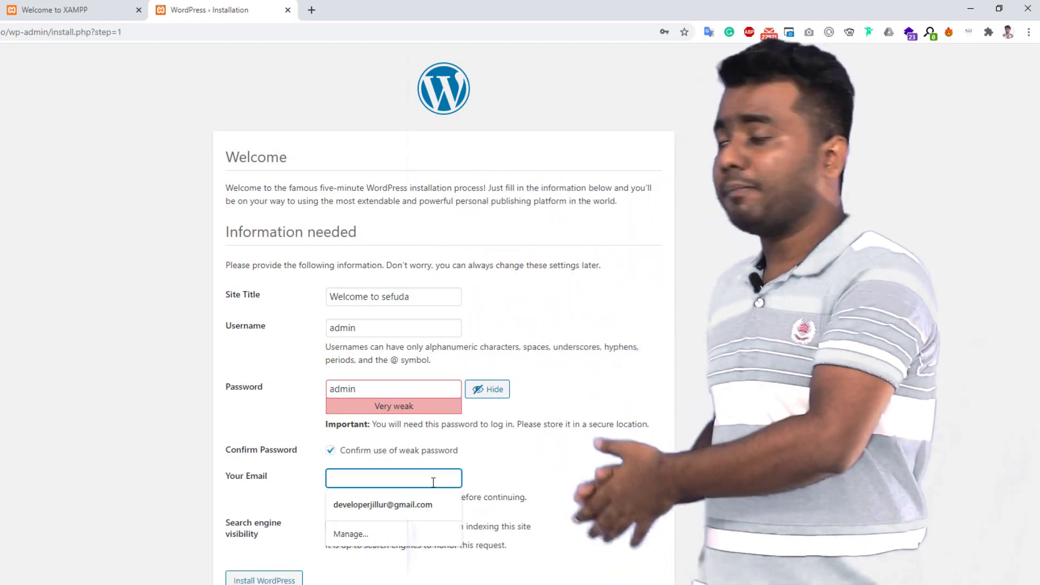
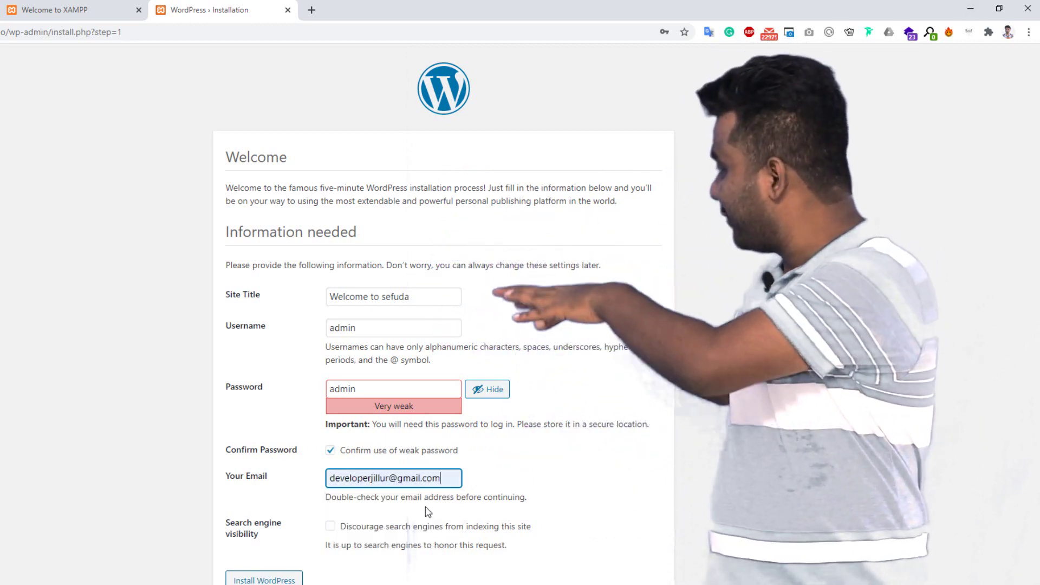
pyautogui.click(264, 581)
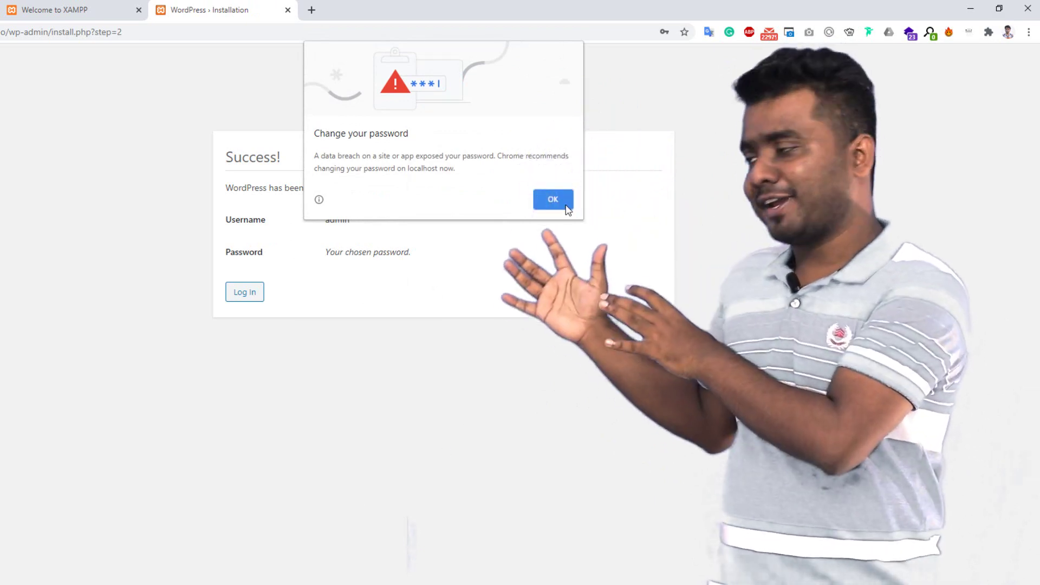
pyautogui.click(567, 197)
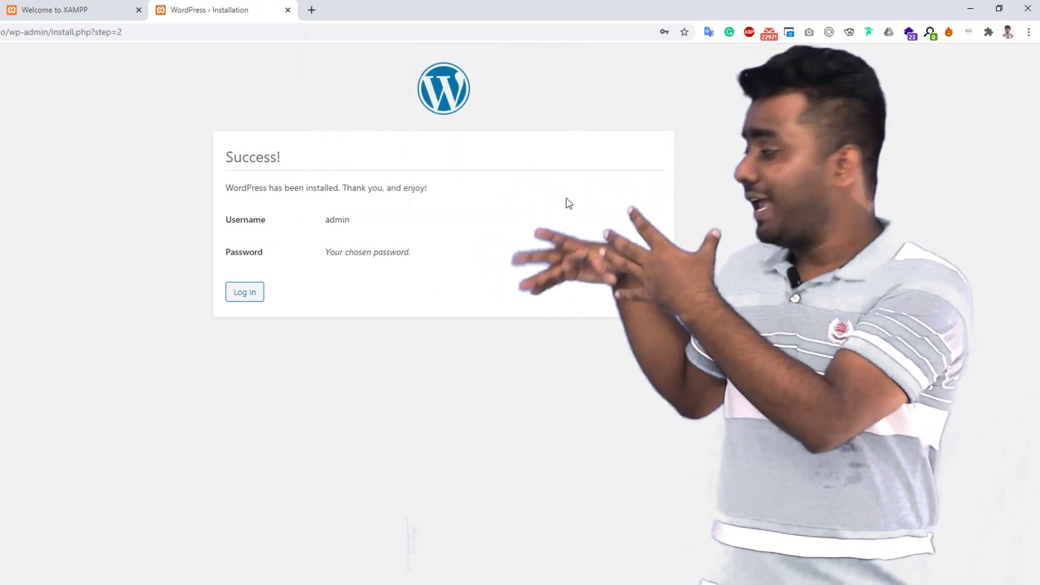
# On the login page, enter username admin and start entering the account password
pyautogui.click(245, 293)
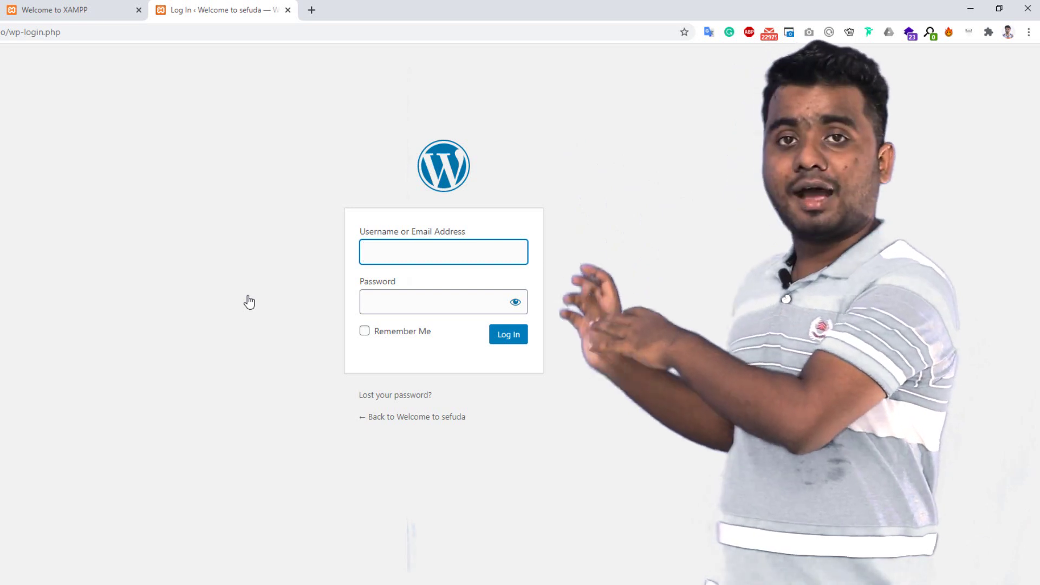
pyautogui.write('admin')
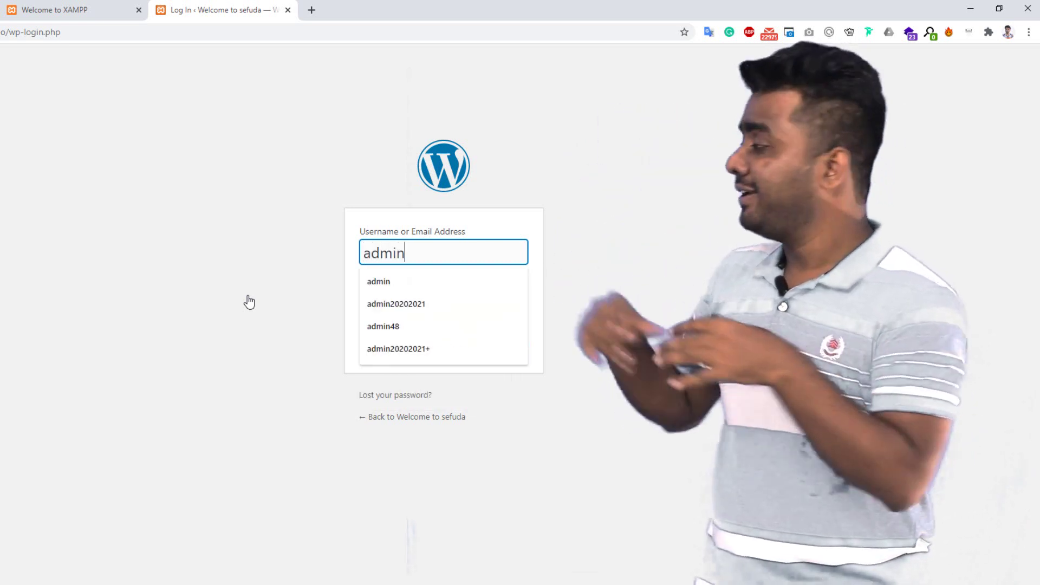
pyautogui.press('Tab')
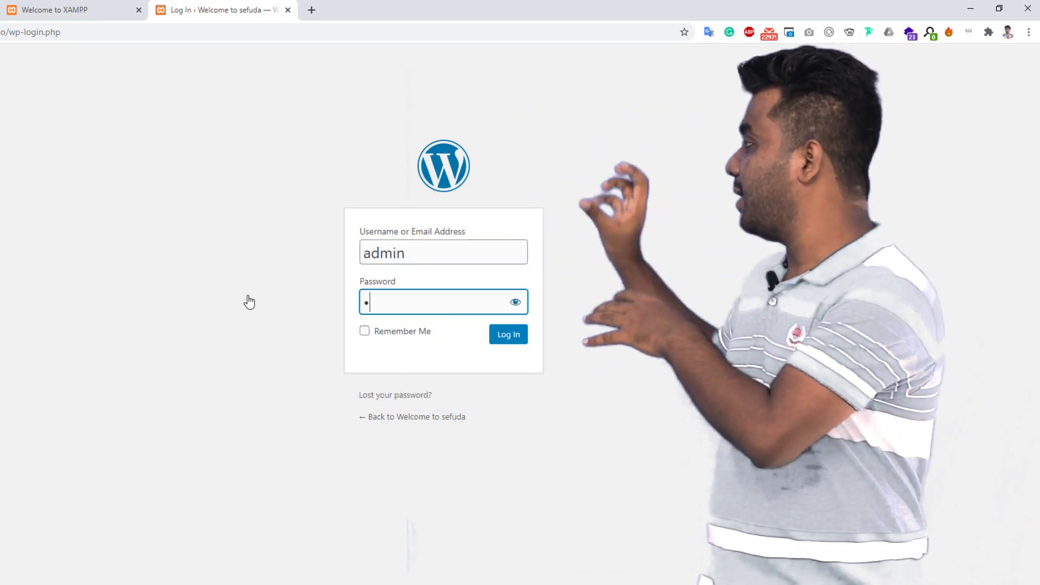
pyautogui.write('ad')
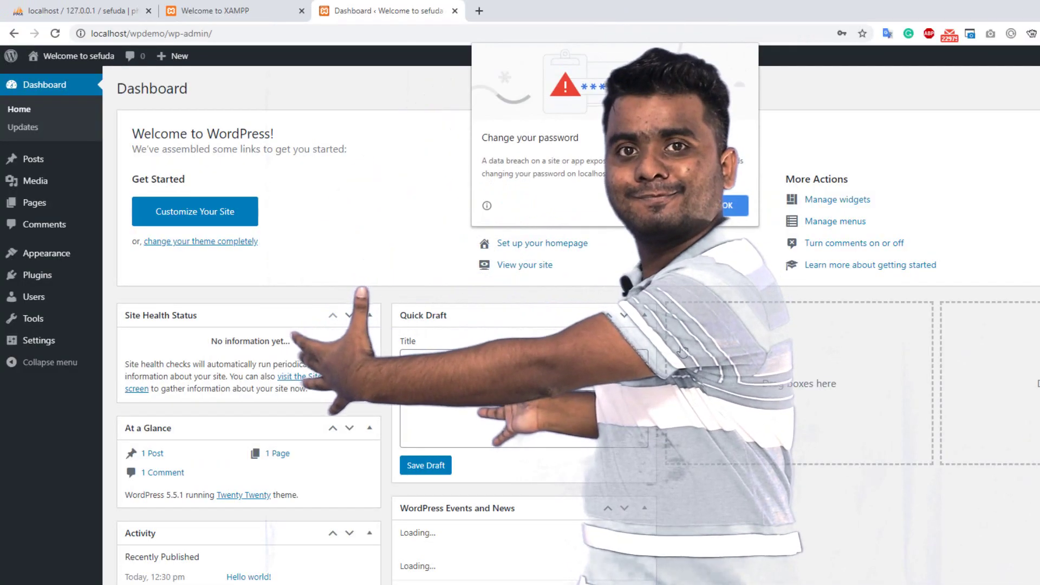
# Dismiss Chrome's password warning popup over the Dashboard
pyautogui.press('Escape')
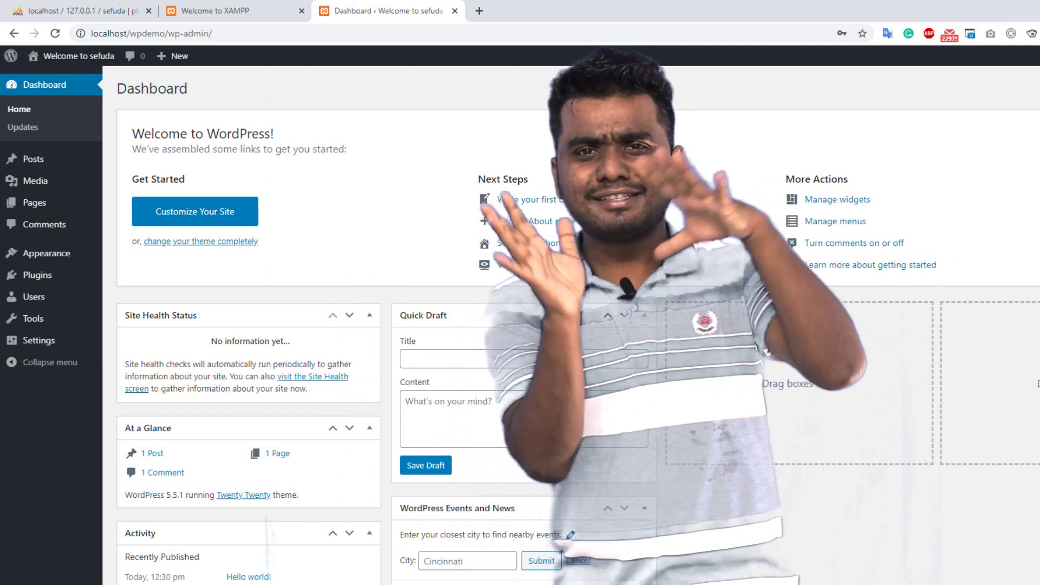
pyautogui.scroll(-3, 732, 211)
pyautogui.scroll(3, 732, 211)
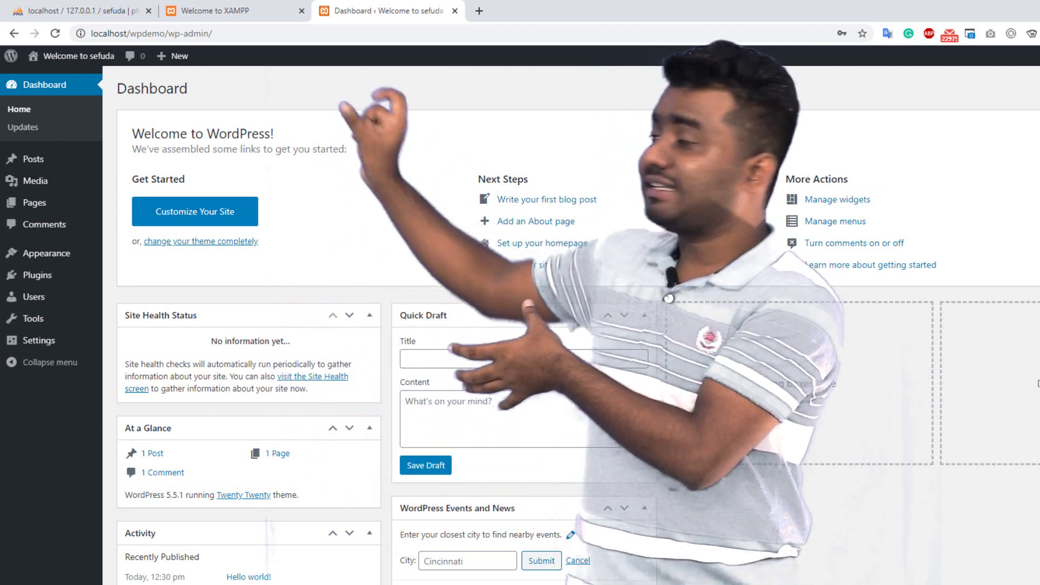
# Open the public Welcome to sefuda site in a new browser tab via Visit Site
pyautogui.moveTo(77, 59)
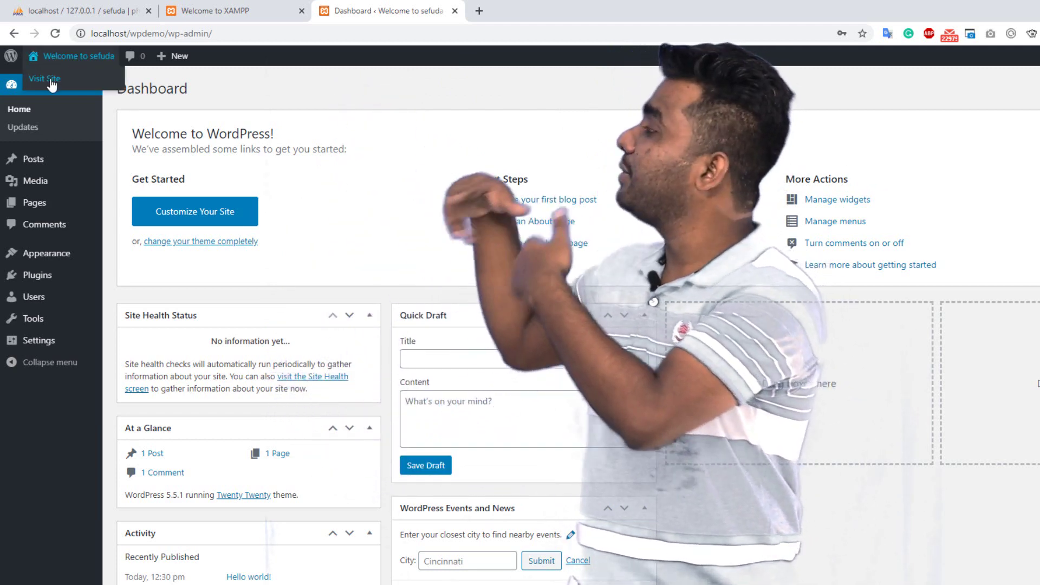
pyautogui.rightClick(50, 80)
pyautogui.click(100, 91)
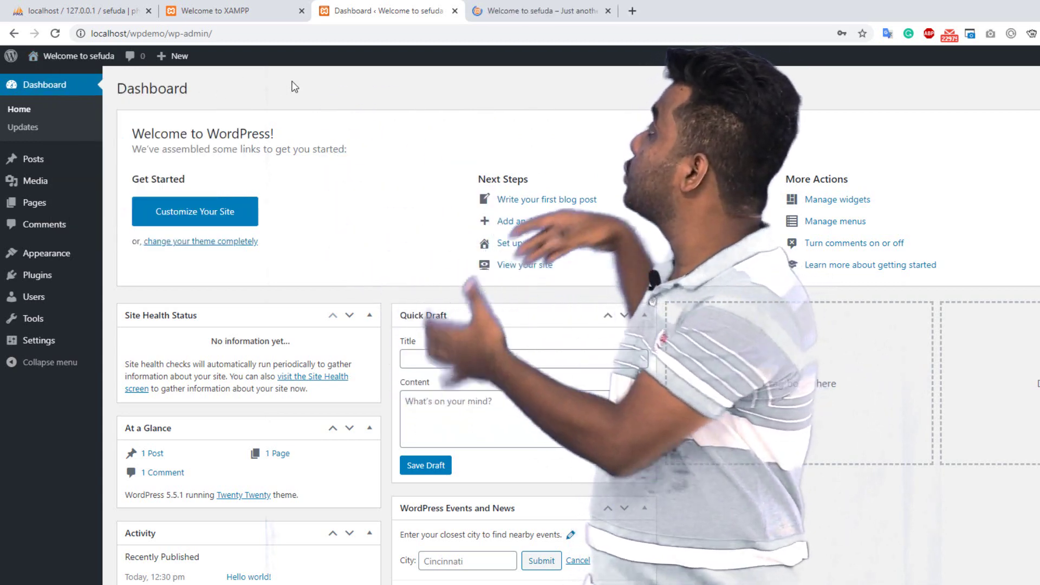
pyautogui.click(518, 5)
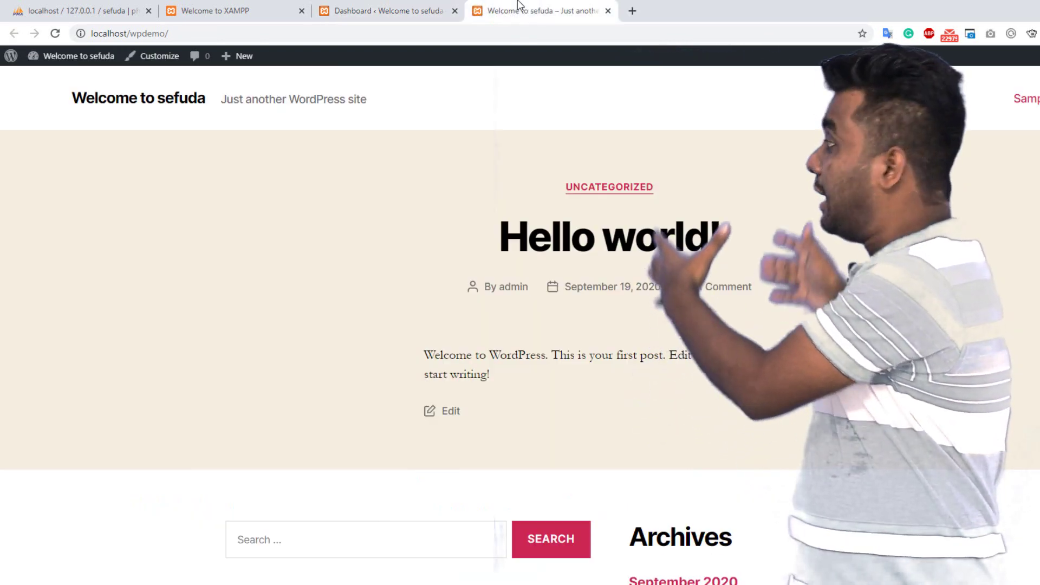
pyautogui.scroll(-5, 336, 213)
pyautogui.scroll(-1, 336, 217)
pyautogui.hotkey('ctrl', 'shift', 'Tab')
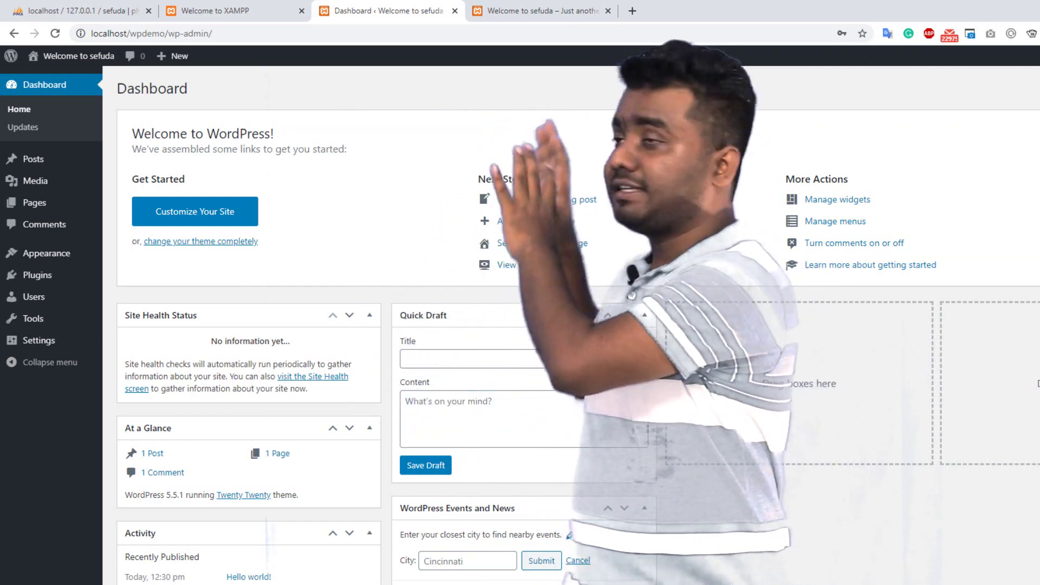
pyautogui.click(608, 11)
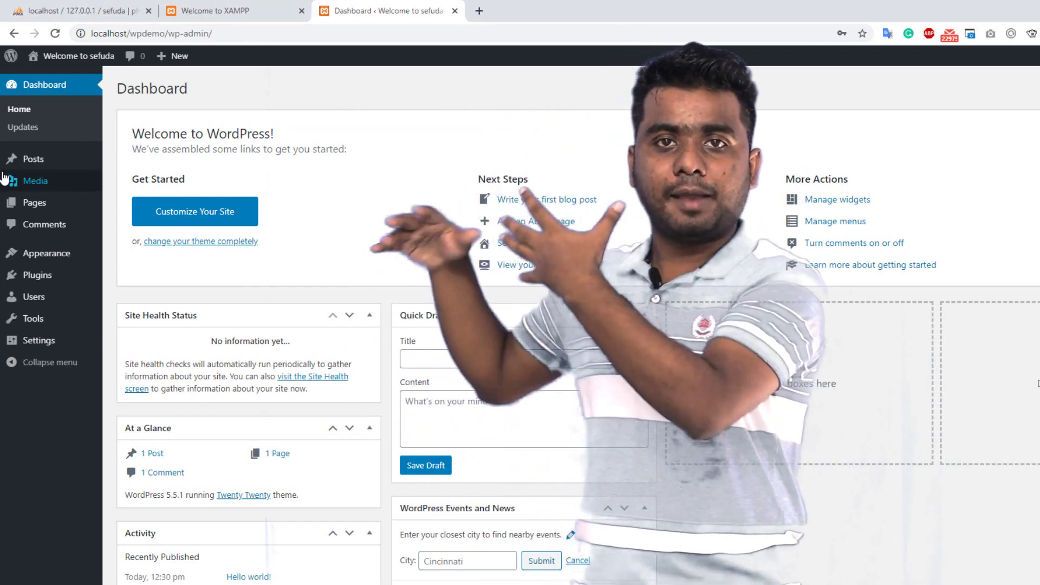
pyautogui.moveTo(16, 185)
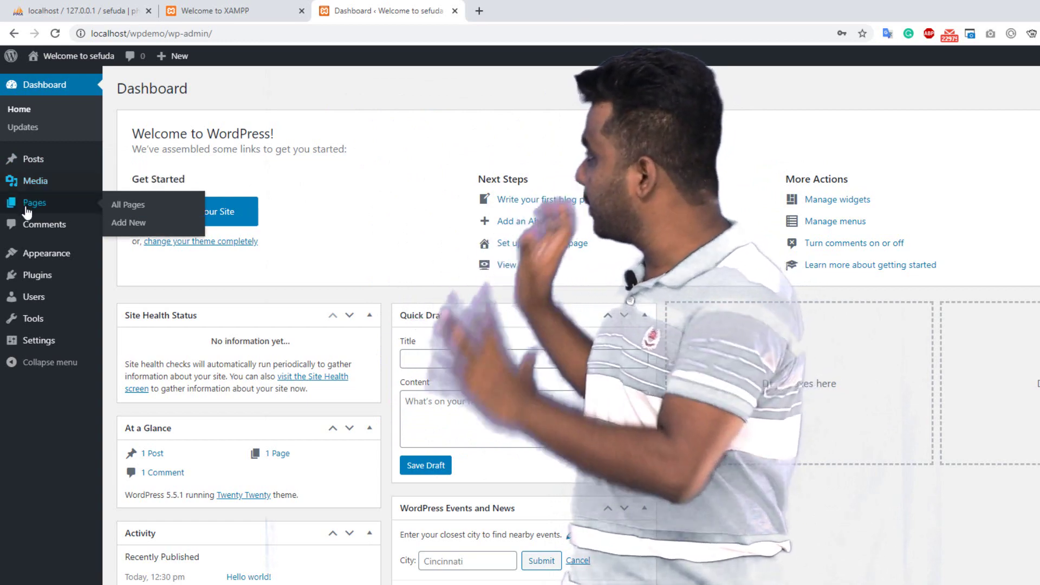
pyautogui.moveTo(46, 264)
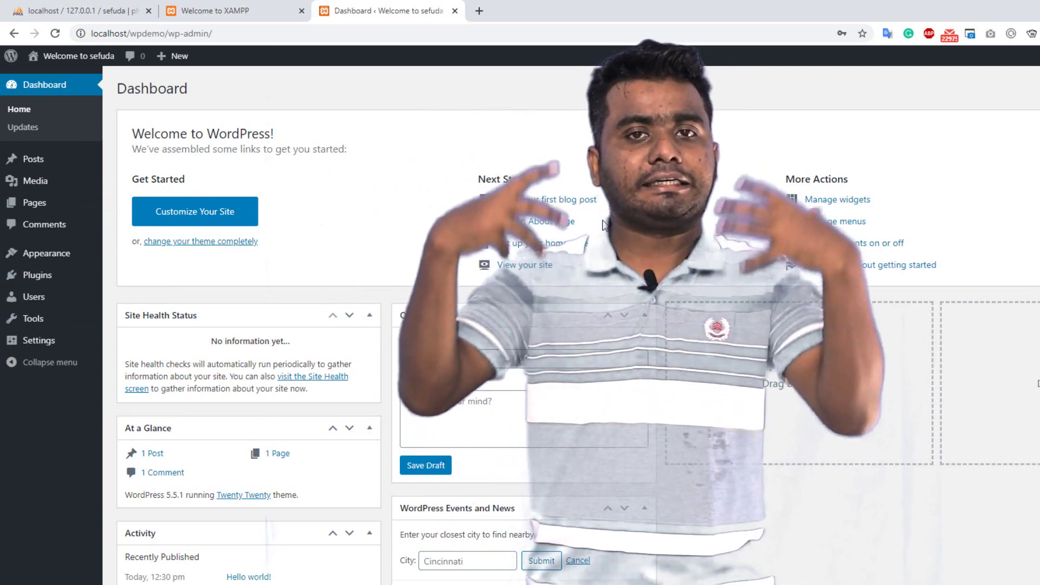
pyautogui.middleClick(525, 265)
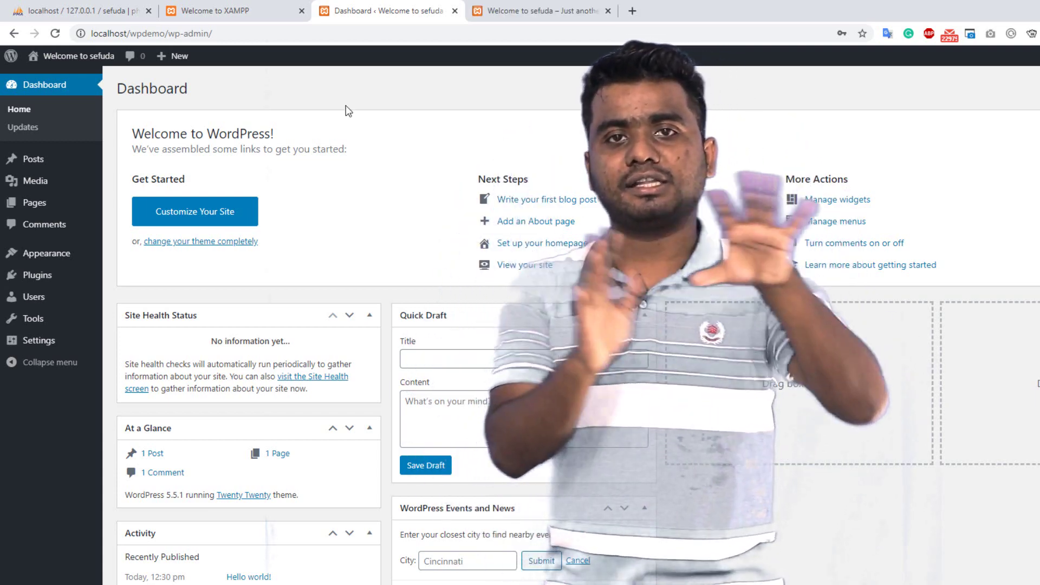